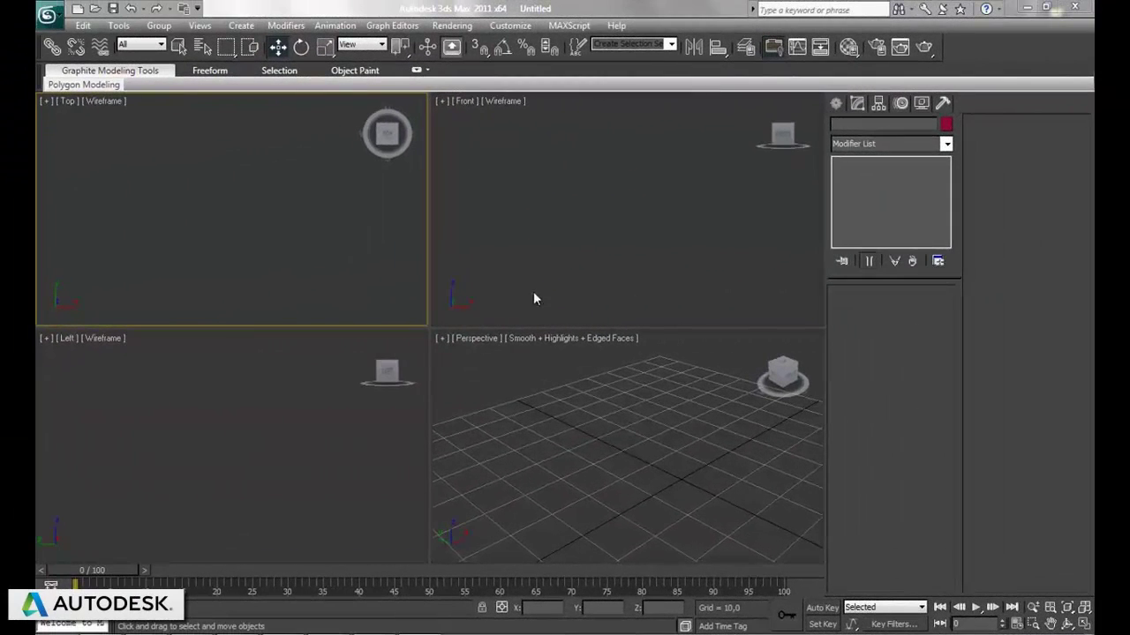
Create a VRayPlane at the centre of the Top viewport
{"action": "left_click", "coordinate": [835, 104]}
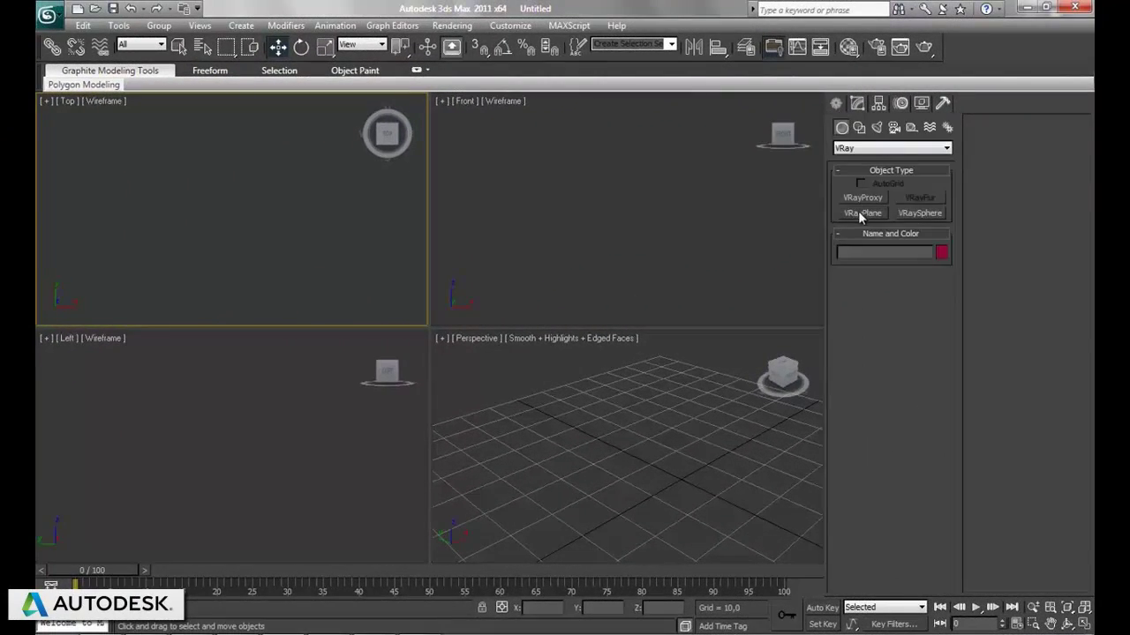
{"action": "left_click", "coordinate": [860, 213]}
{"action": "left_click", "coordinate": [236, 198]}
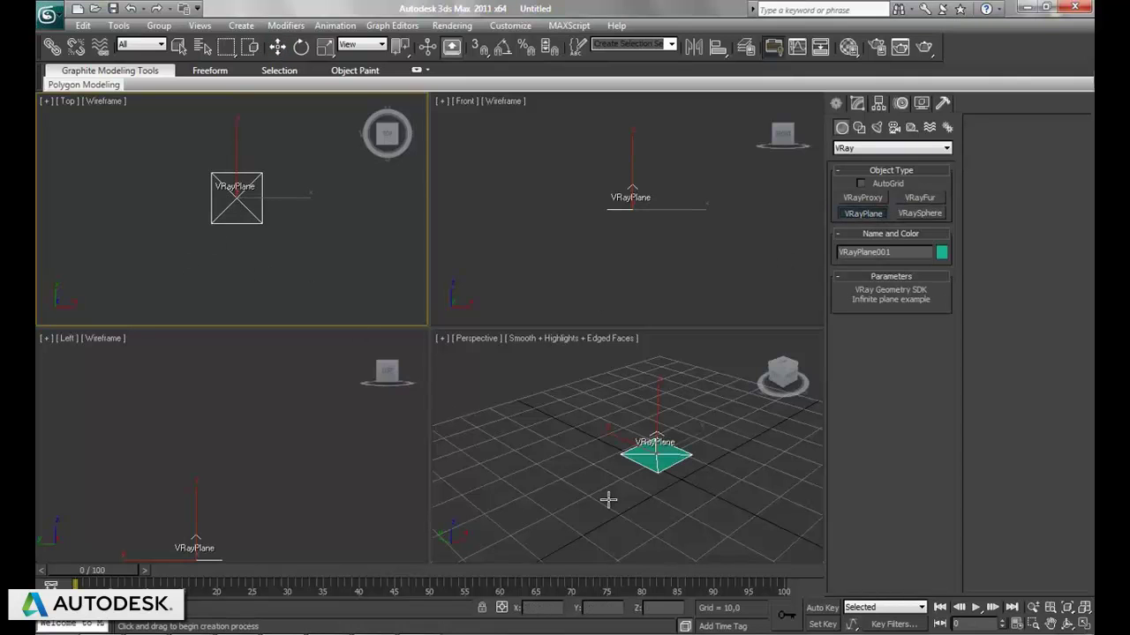
Set the plane's object colour to white and switch to the Move tool
{"action": "left_click", "coordinate": [942, 253]}
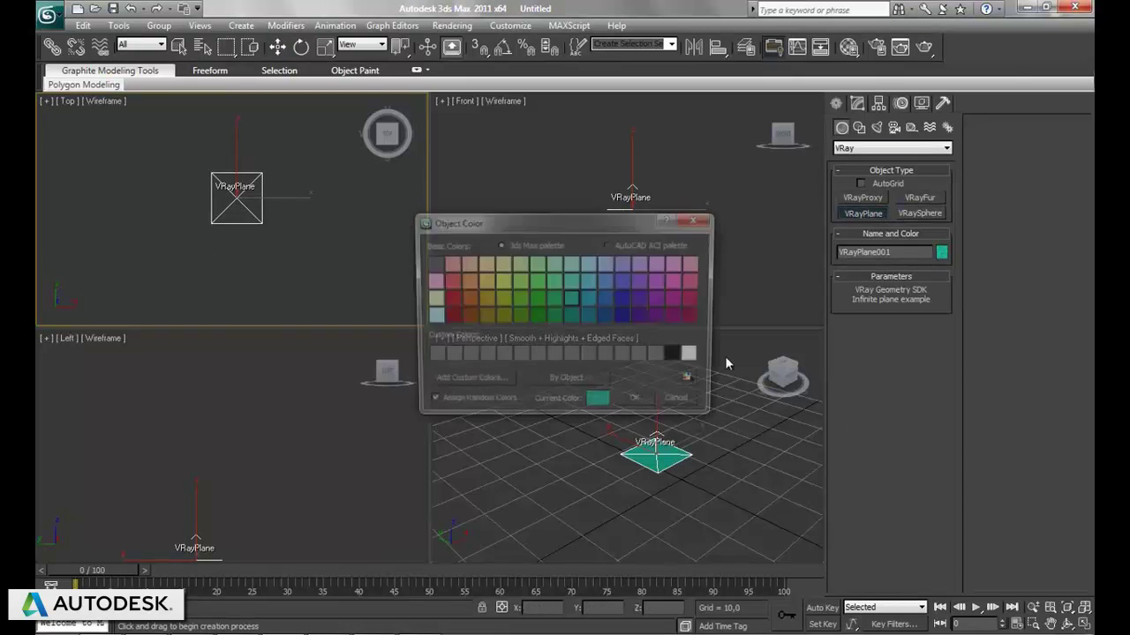
{"action": "left_click", "coordinate": [695, 357]}
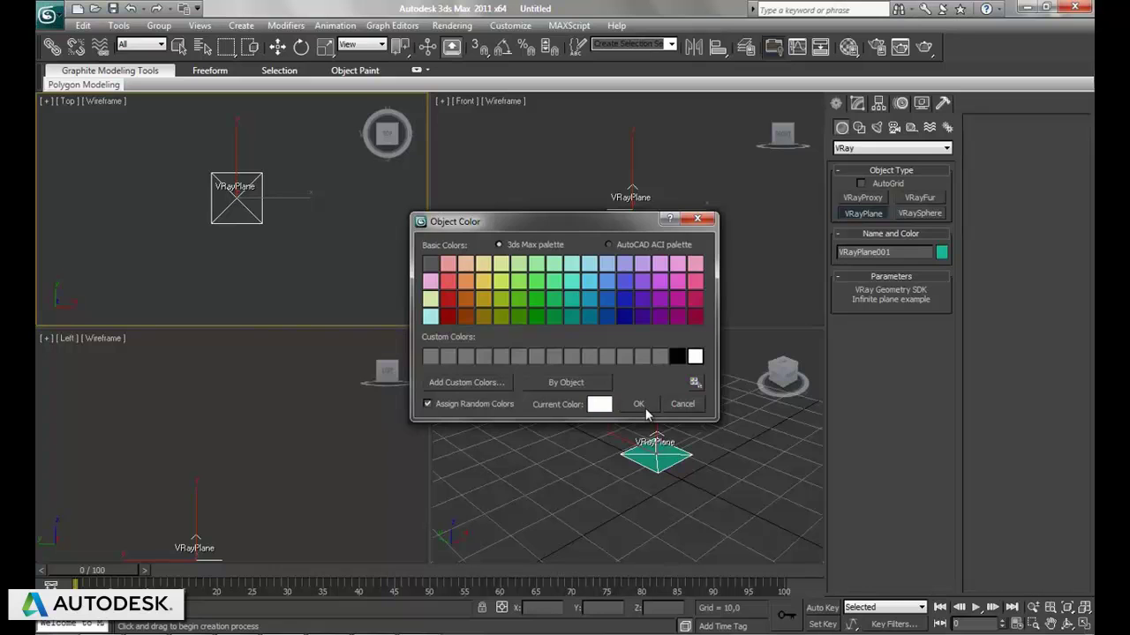
{"action": "left_click", "coordinate": [639, 404]}
{"action": "key", "text": "w"}
{"action": "left_click", "coordinate": [699, 473]}
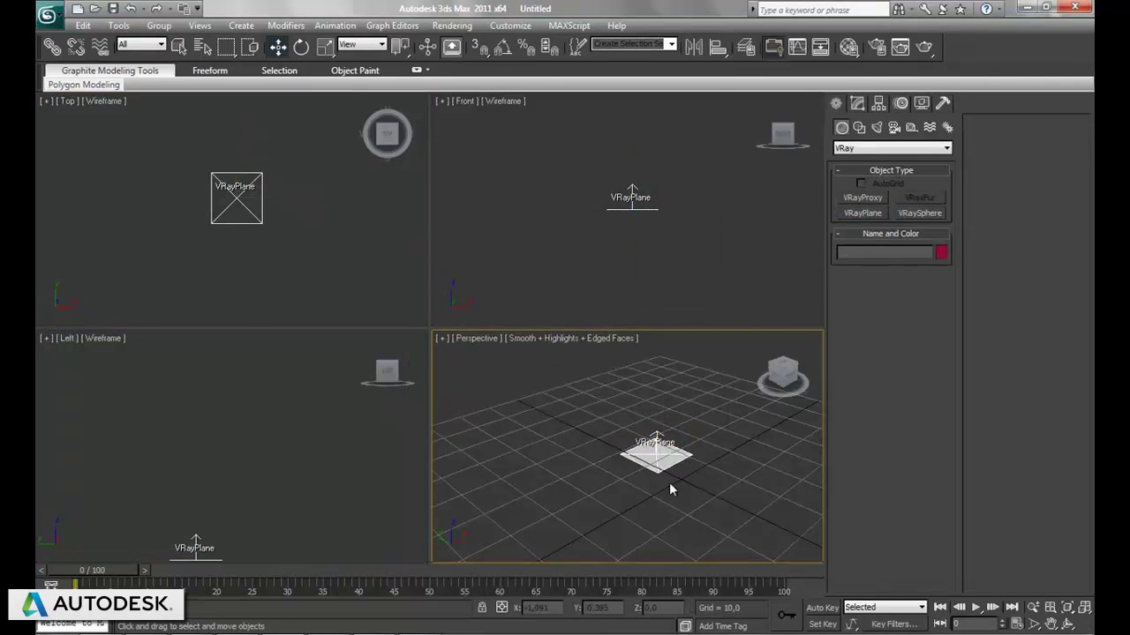
Switch the Create category to Extended Primitives and pick ChamferBox
{"action": "left_click", "coordinate": [861, 110]}
{"action": "left_click", "coordinate": [842, 105]}
{"action": "left_click", "coordinate": [865, 148]}
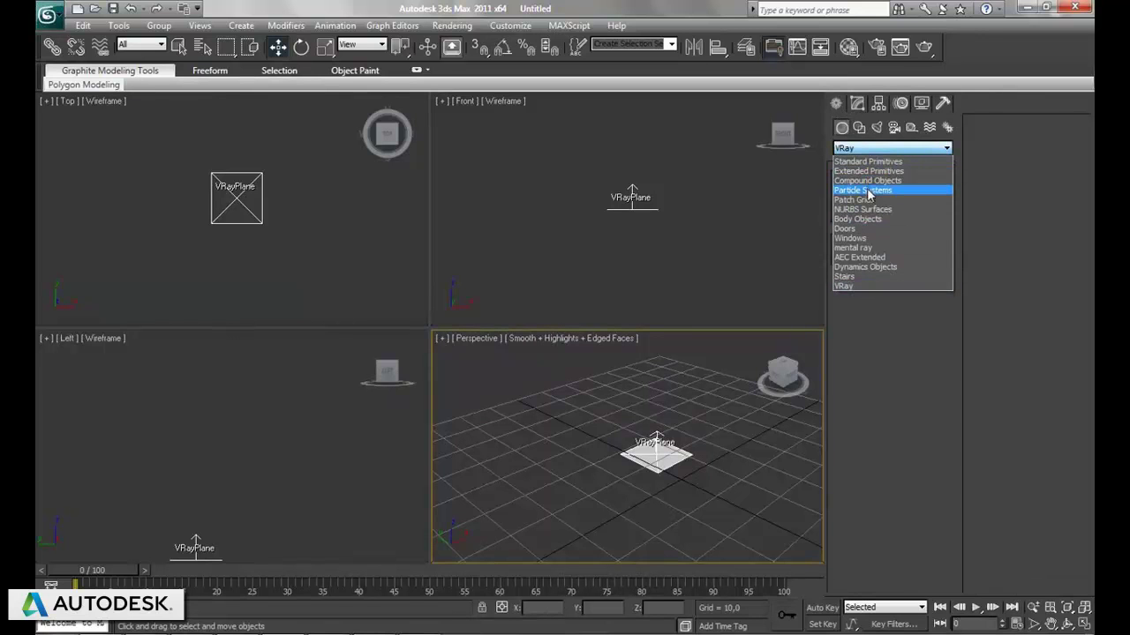
{"action": "left_click", "coordinate": [865, 171]}
{"action": "left_click", "coordinate": [863, 212]}
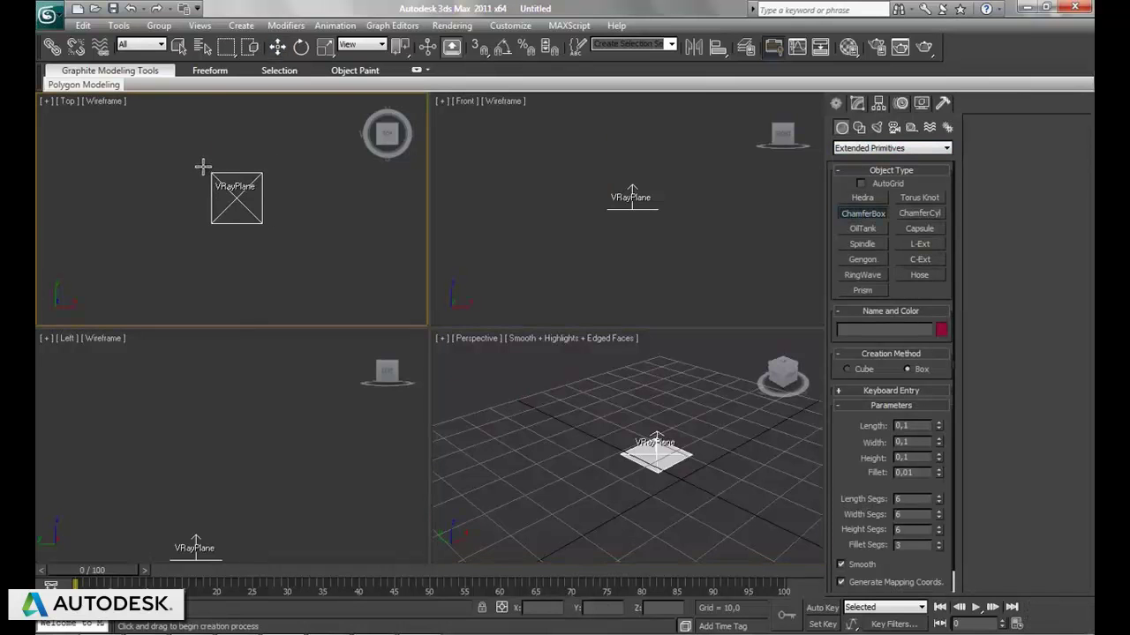
Start two trial chamfer boxes, cancel both, and activate the Perspective view
{"action": "left_click_drag", "start_coordinate": [203, 165], "coordinate": [270, 231]}
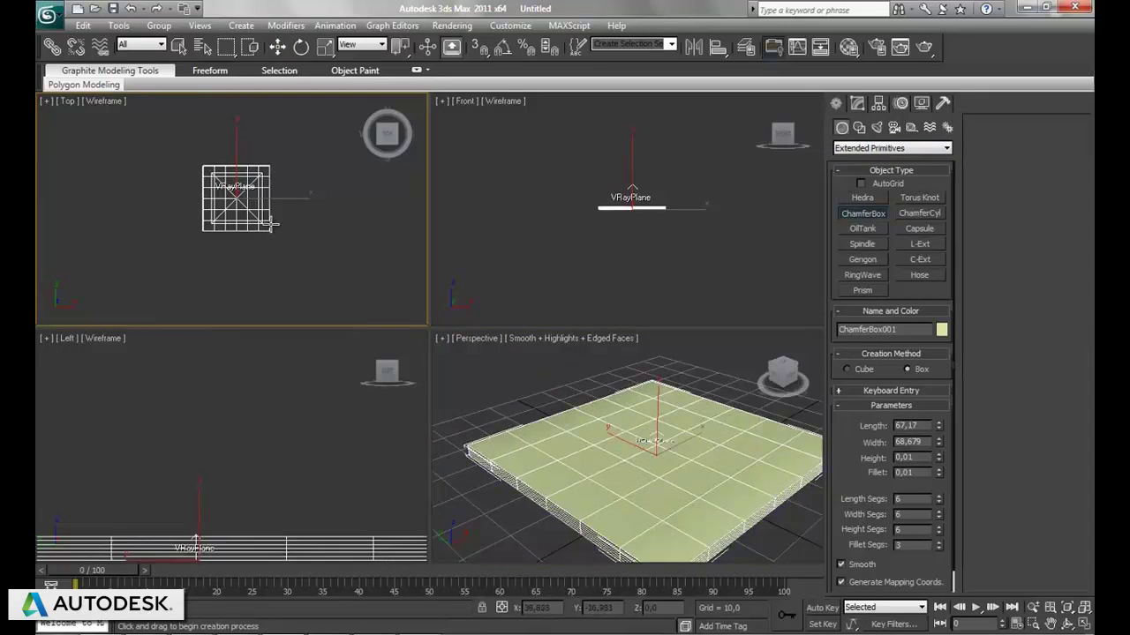
{"action": "right_click", "coordinate": [583, 423]}
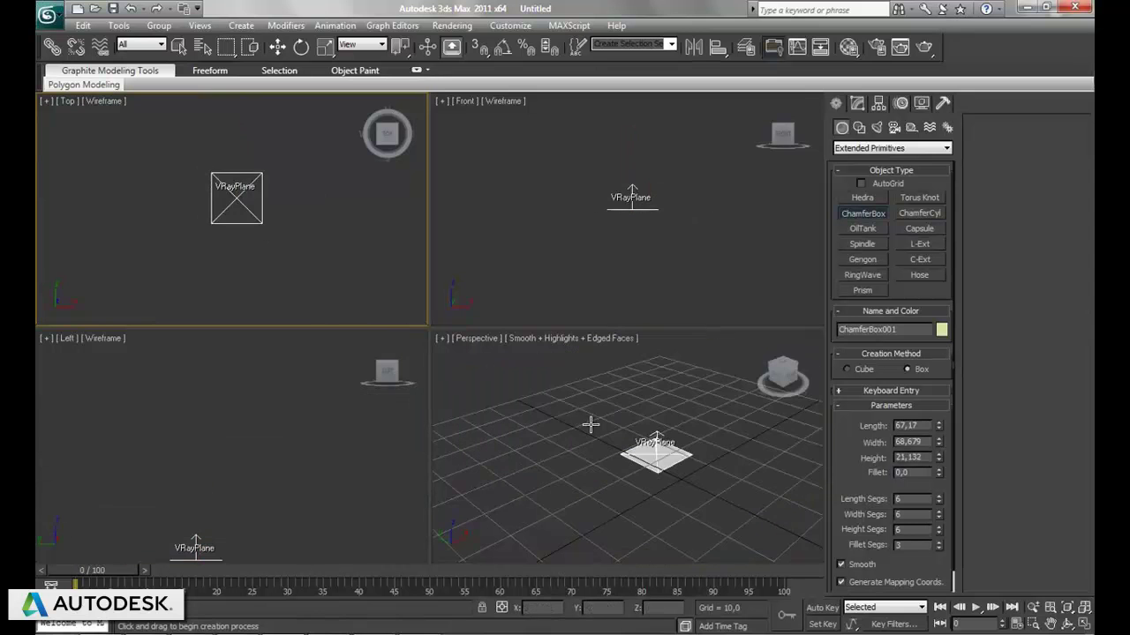
{"action": "left_click_drag", "start_coordinate": [203, 169], "coordinate": [279, 210]}
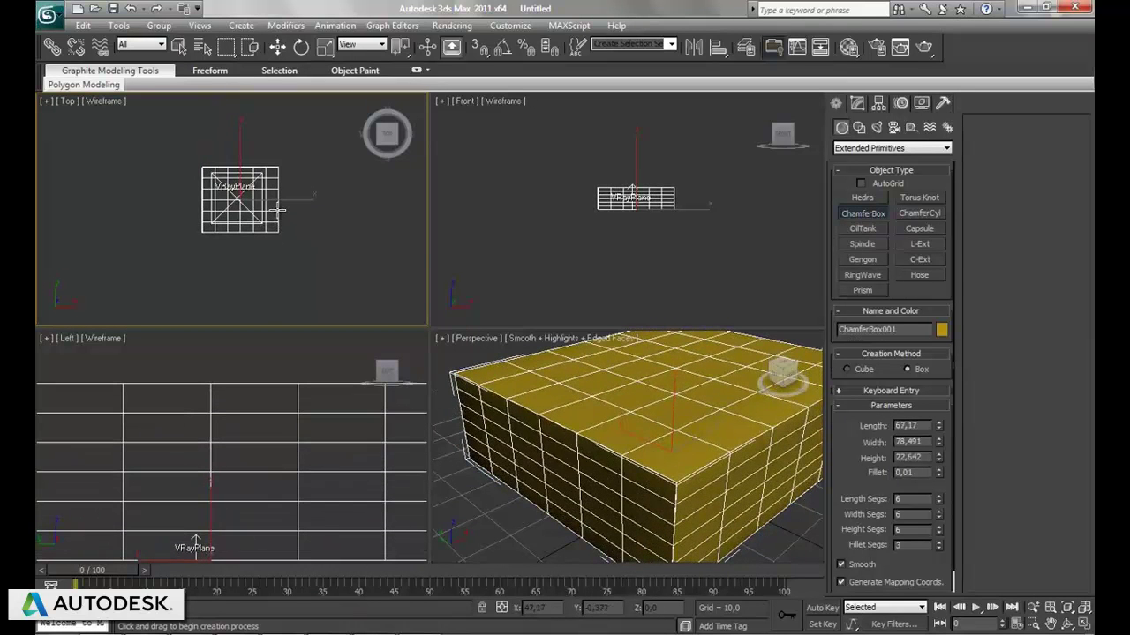
{"action": "right_click", "coordinate": [622, 444]}
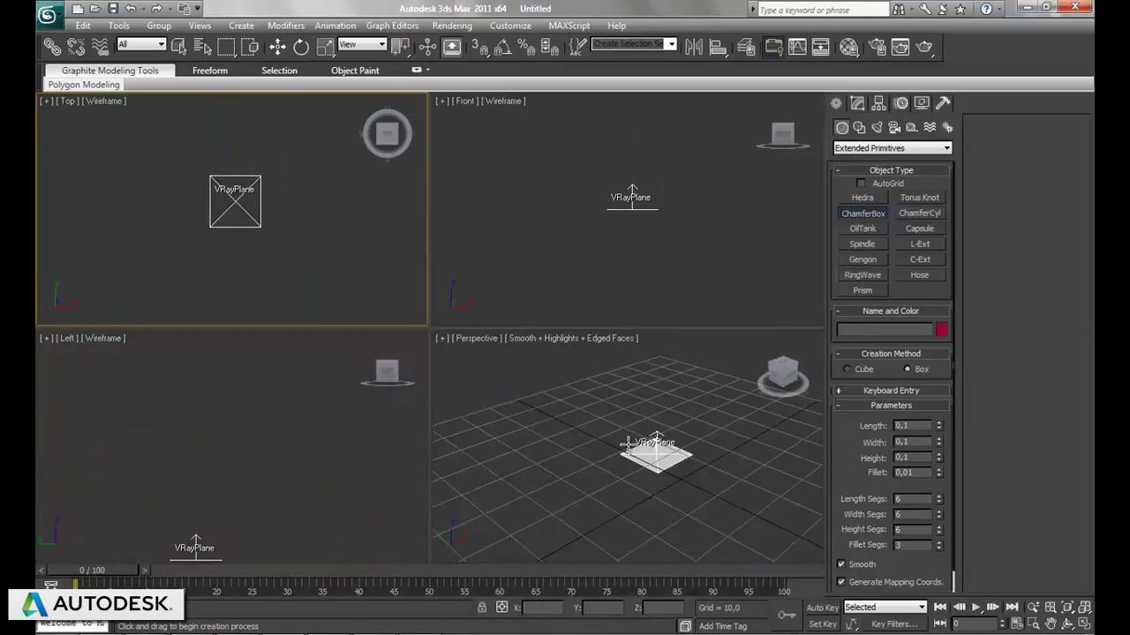
{"action": "right_click", "coordinate": [624, 444]}
{"action": "scroll", "coordinate": [627, 446], "scroll_direction": "down", "scroll_amount": 3}
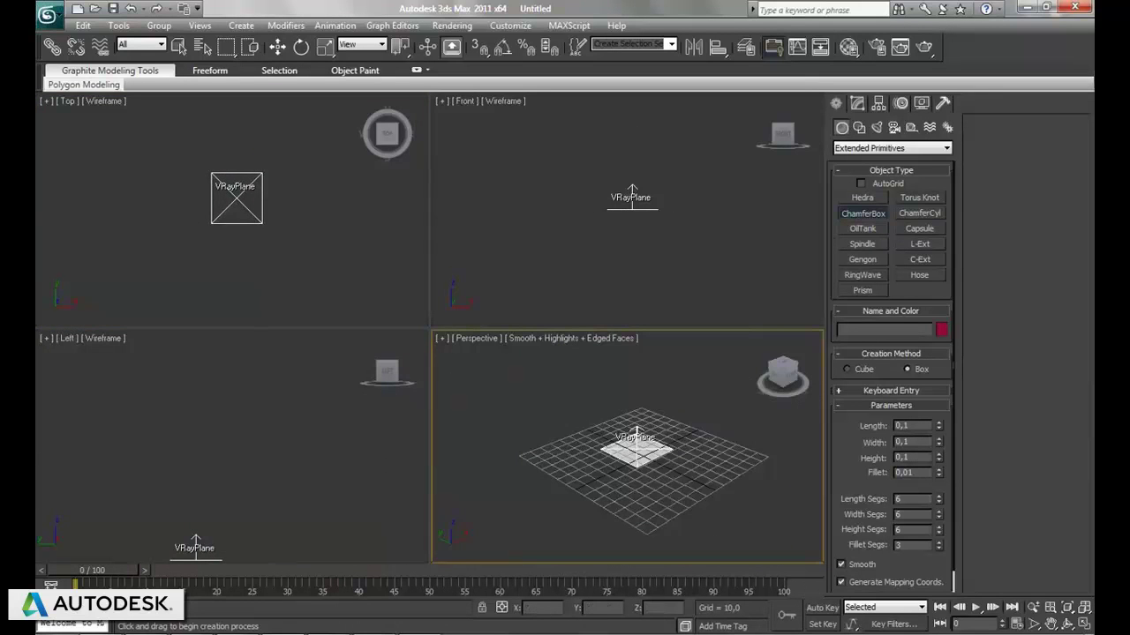
In a maximized Perspective view, draw a 54.385 × 54.207 chamfer box, height 25.048, fillet 1.27
{"action": "left_click", "coordinate": [1084, 624]}
{"action": "left_click_drag", "start_coordinate": [382, 282], "coordinate": [352, 363]}
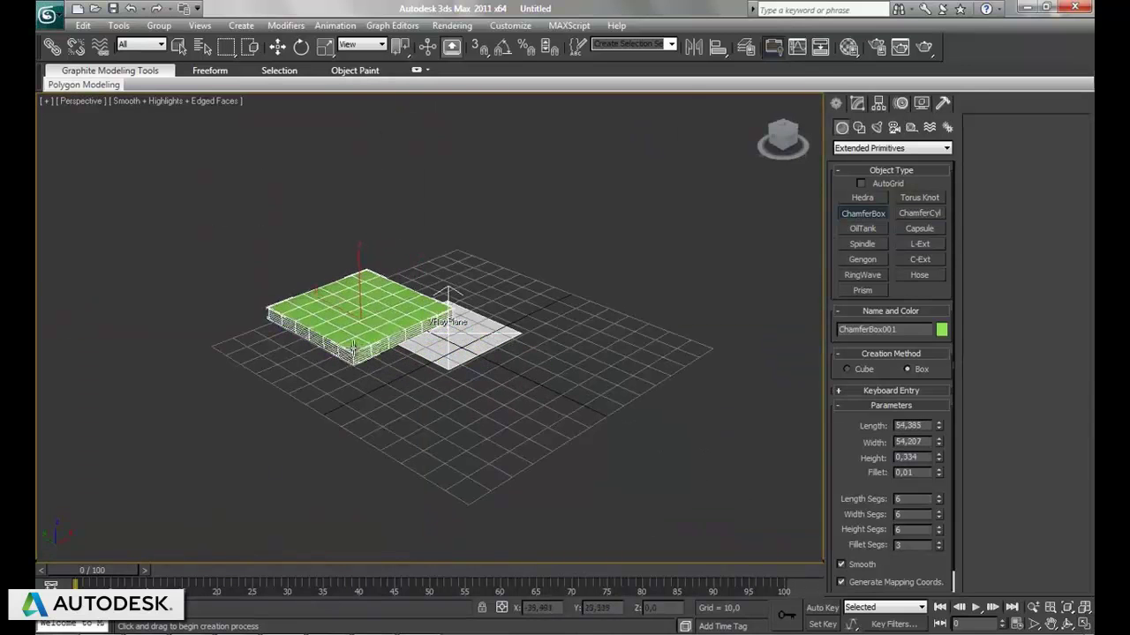
{"action": "left_click", "coordinate": [357, 292]}
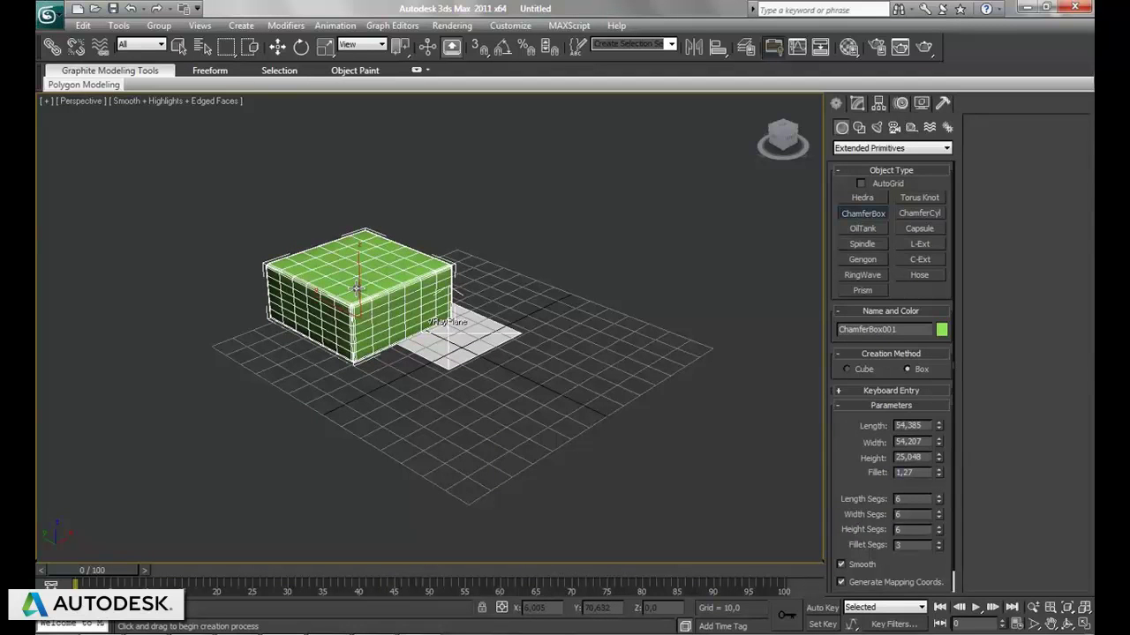
{"action": "left_click", "coordinate": [357, 292]}
Move the chamfer box onto the VRay plane and show its parameters in the Modify panel
{"action": "key", "text": "w"}
{"action": "mouse_move", "coordinate": [346, 325]}
{"action": "left_mouse_down"}
{"action": "mouse_move", "coordinate": [395, 350]}
{"action": "mouse_move", "coordinate": [478, 333]}
{"action": "left_mouse_up"}
{"action": "scroll", "coordinate": [495, 344], "scroll_direction": "up", "scroll_amount": 4}
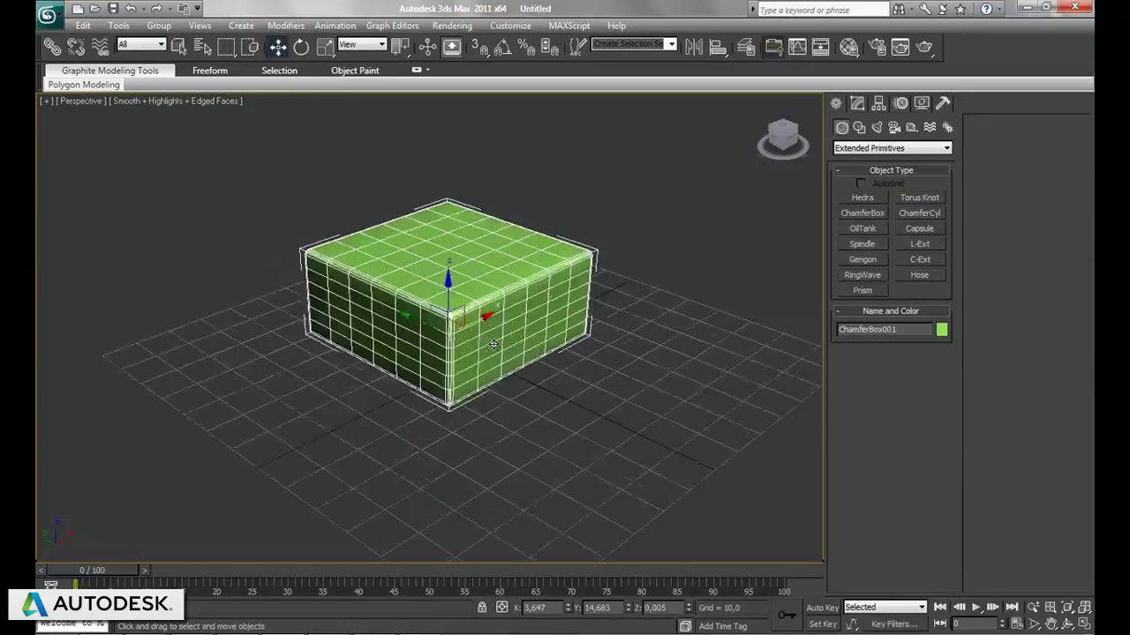
{"action": "middle_click_drag", "start_coordinate": [536, 304], "coordinate": [505, 329]}
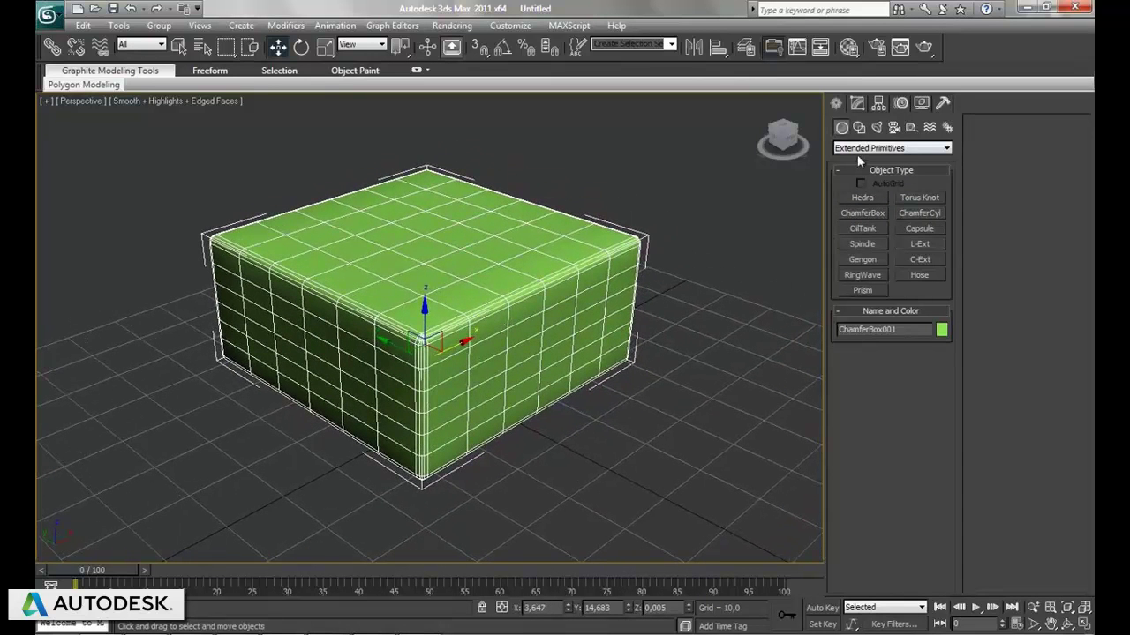
{"action": "left_click", "coordinate": [861, 105]}
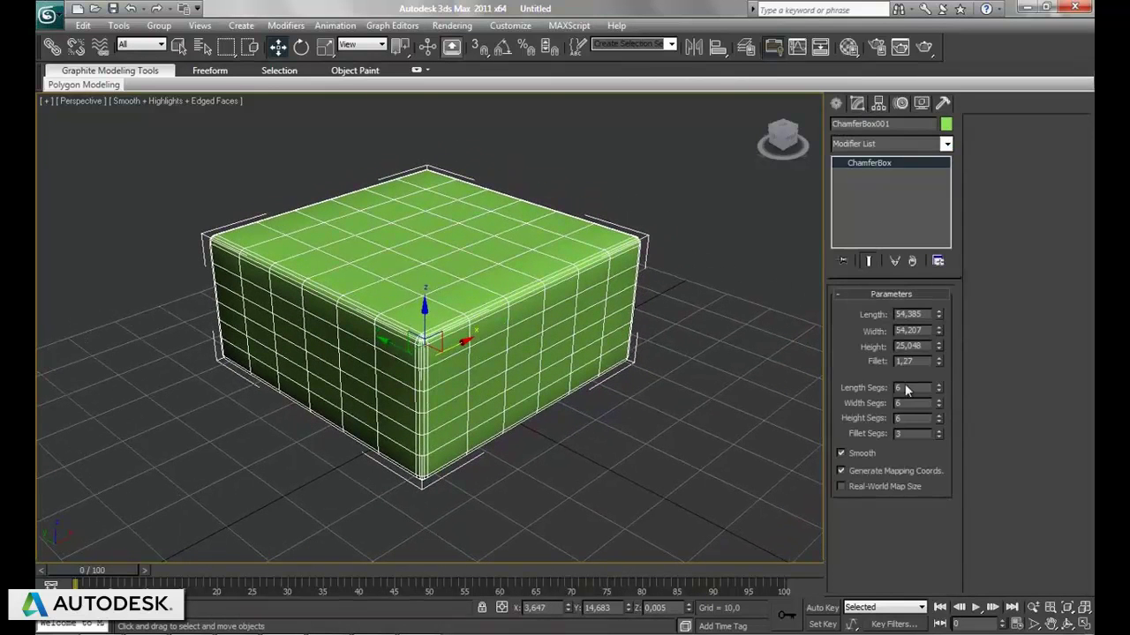
{"action": "middle_click_drag", "start_coordinate": [495, 362], "coordinate": [510, 382]}
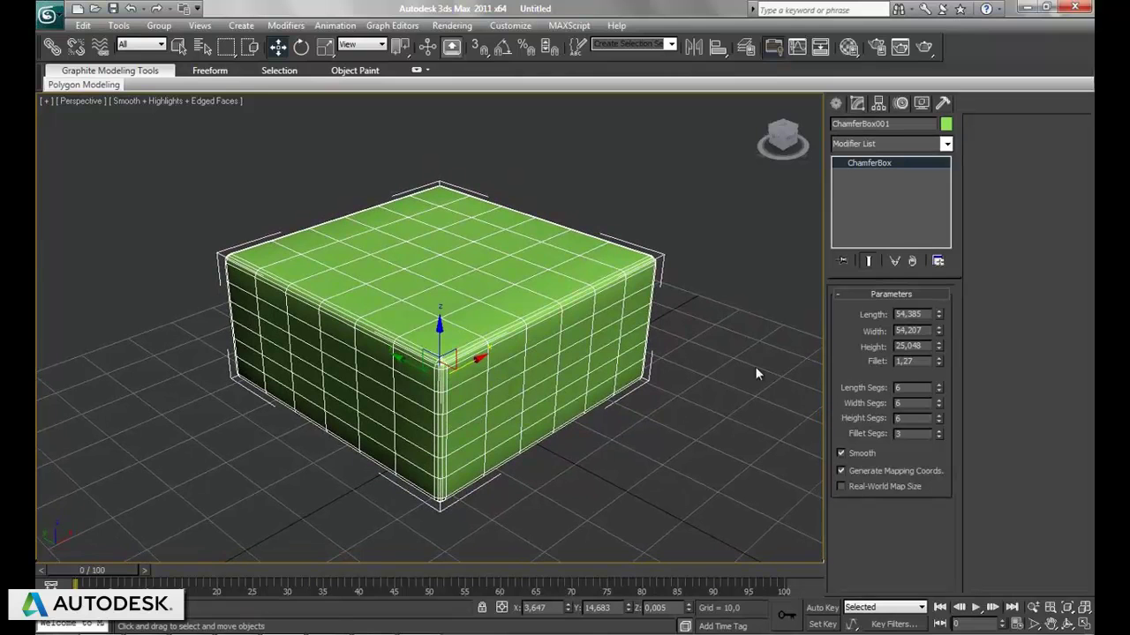
In the Material Editor, set the VRay material's diffuse colour to pure white
{"action": "key", "text": "m"}
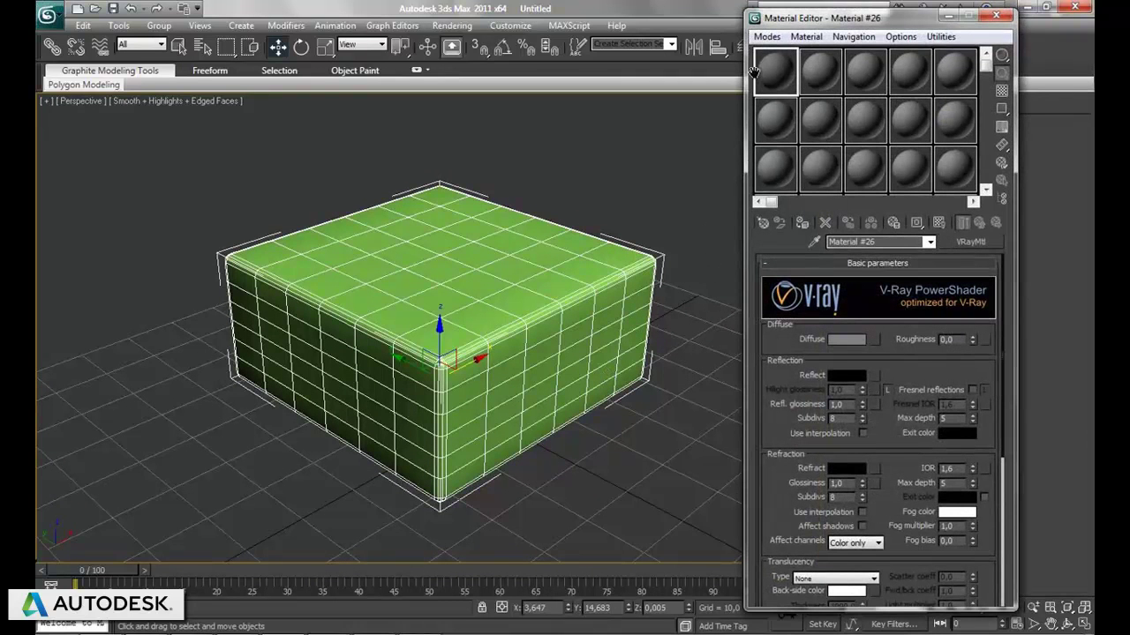
{"action": "left_click", "coordinate": [846, 339]}
{"action": "left_click_drag", "start_coordinate": [467, 151], "coordinate": [471, 204]}
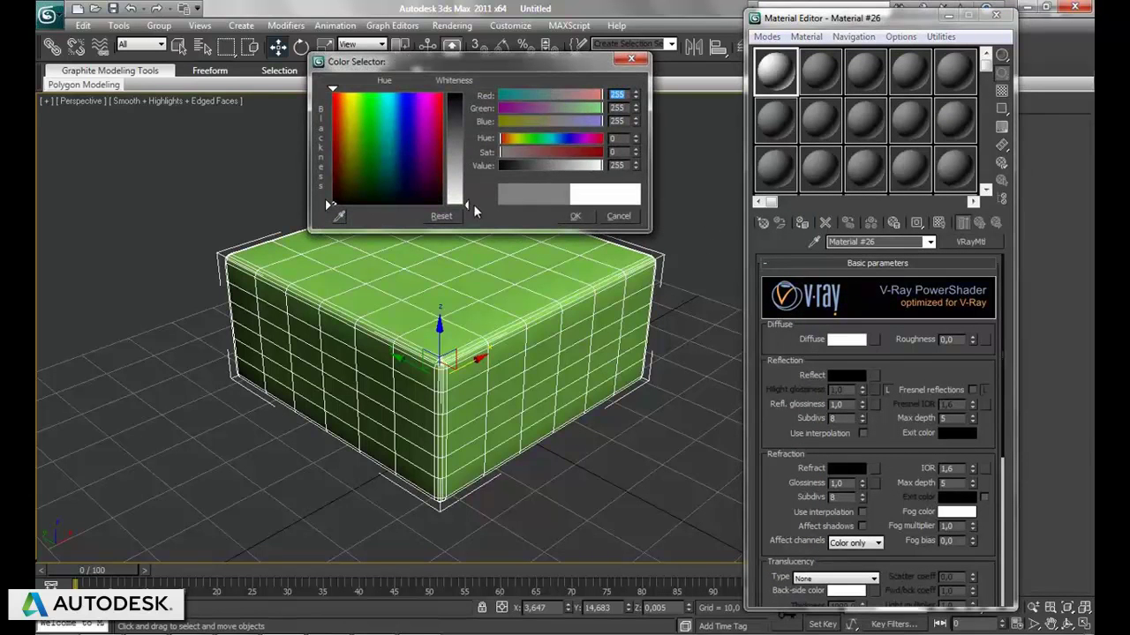
{"action": "left_click", "coordinate": [576, 217]}
Set the reflection colour to dark grey (15, 15, 15) and unlock highlight glossiness
{"action": "left_click", "coordinate": [846, 379]}
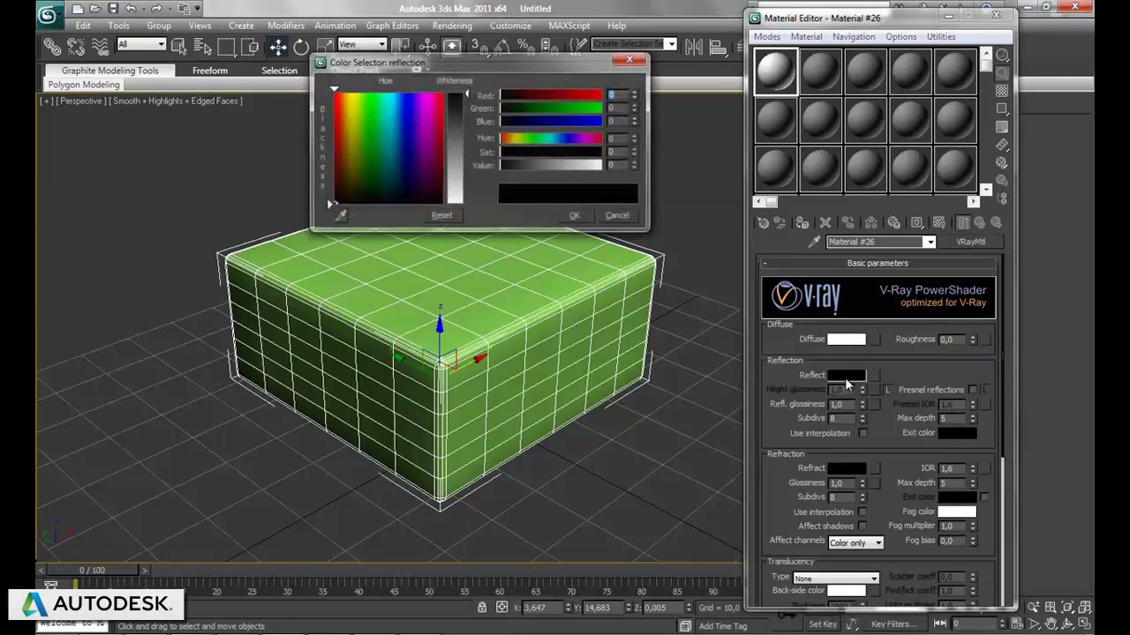
{"action": "type", "text": "15"}
{"action": "key", "text": "Tab"}
{"action": "type", "text": "15"}
{"action": "key", "text": "Tab"}
{"action": "type", "text": "15"}
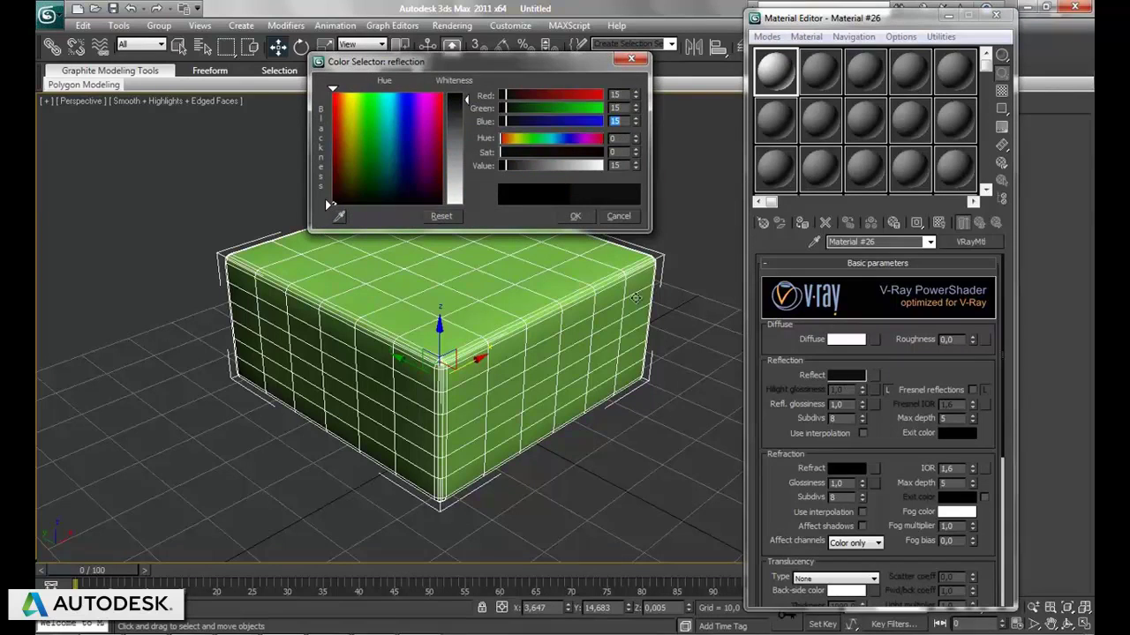
{"action": "left_click", "coordinate": [574, 217]}
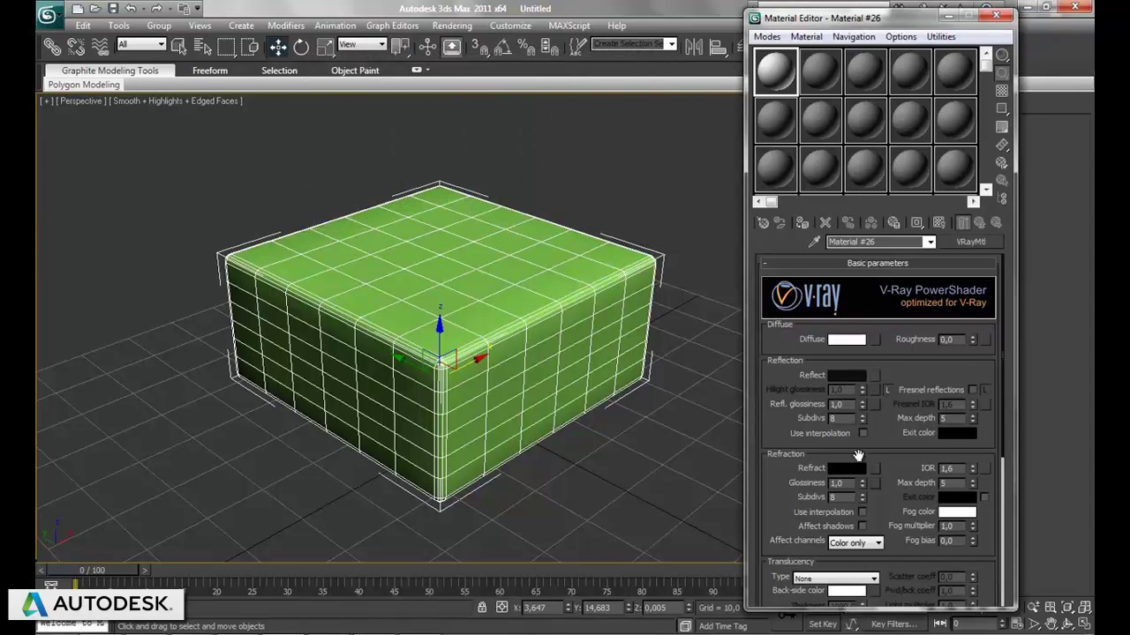
{"action": "left_click", "coordinate": [886, 390]}
{"action": "type", "text": "0,9"}
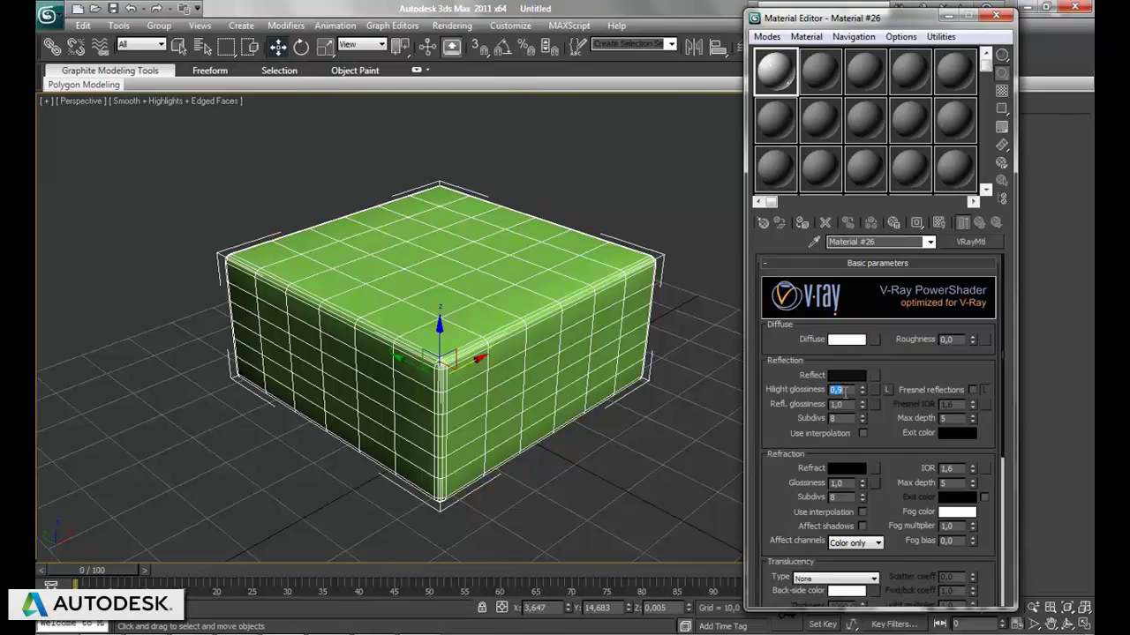
Set the refraction colour to light grey
{"action": "left_click", "coordinate": [847, 470]}
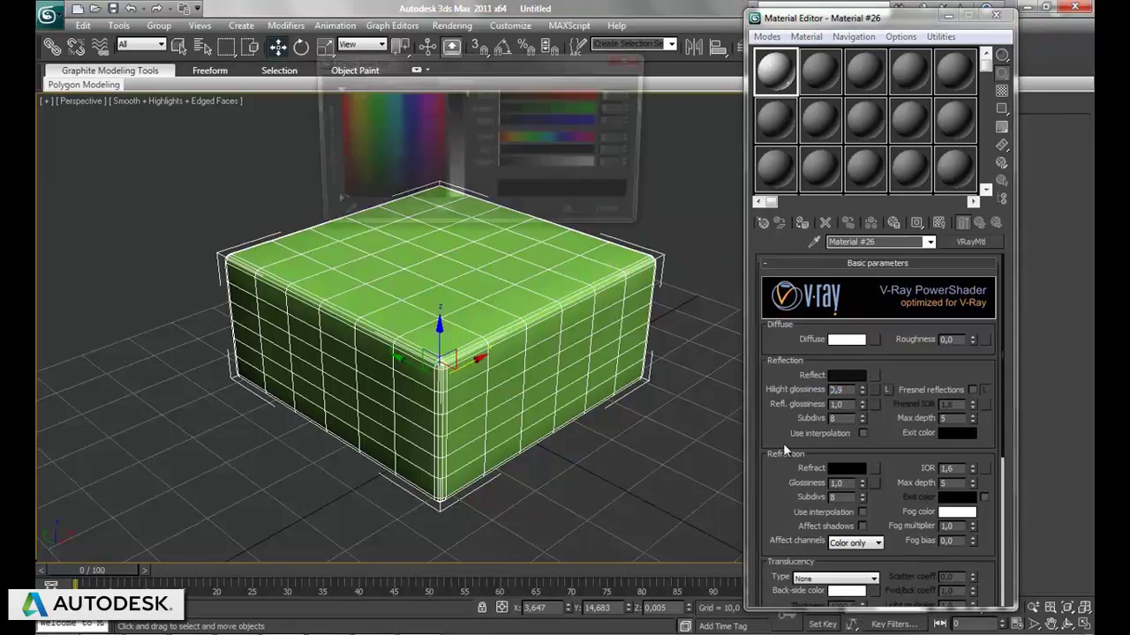
{"action": "left_click_drag", "start_coordinate": [471, 93], "coordinate": [467, 174]}
{"action": "left_click", "coordinate": [575, 215]}
{"action": "type", "text": "0,95"}
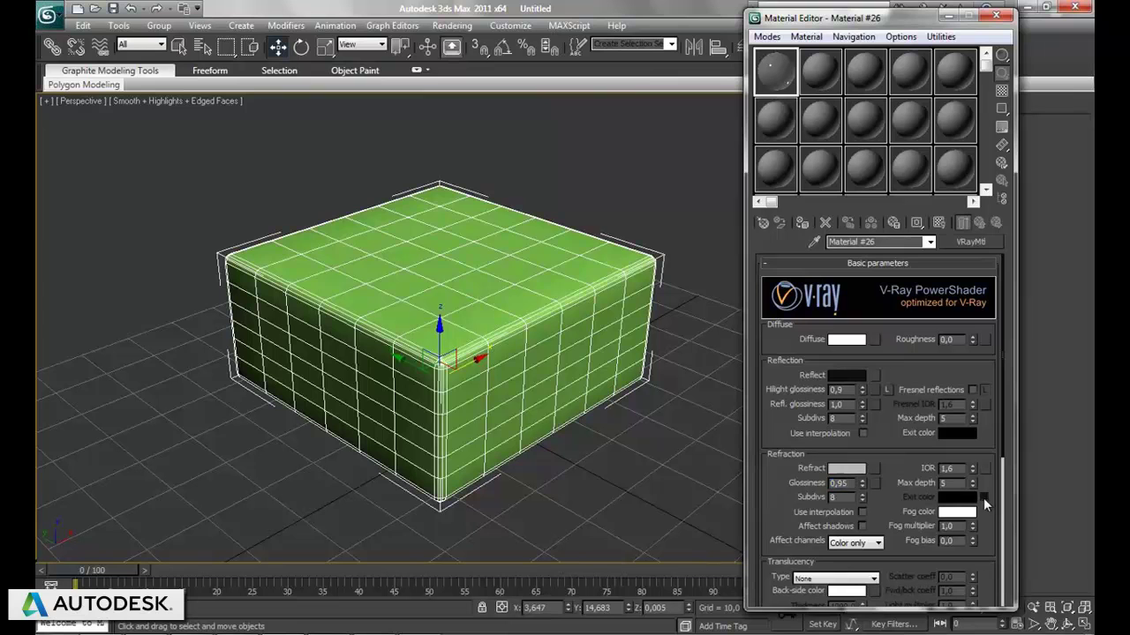
Enable a pale blue refraction exit colour and assign Material #26 to the chamfer box
{"action": "left_click", "coordinate": [985, 497]}
{"action": "left_click", "coordinate": [957, 497]}
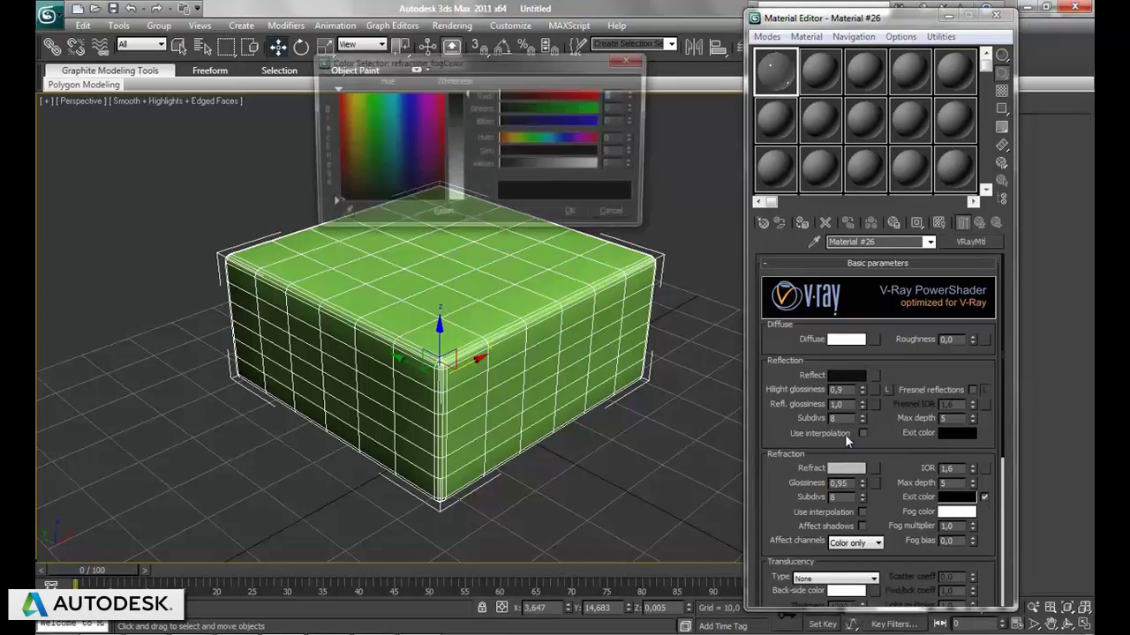
{"action": "left_click", "coordinate": [391, 161]}
{"action": "left_click_drag", "start_coordinate": [393, 164], "coordinate": [393, 138]}
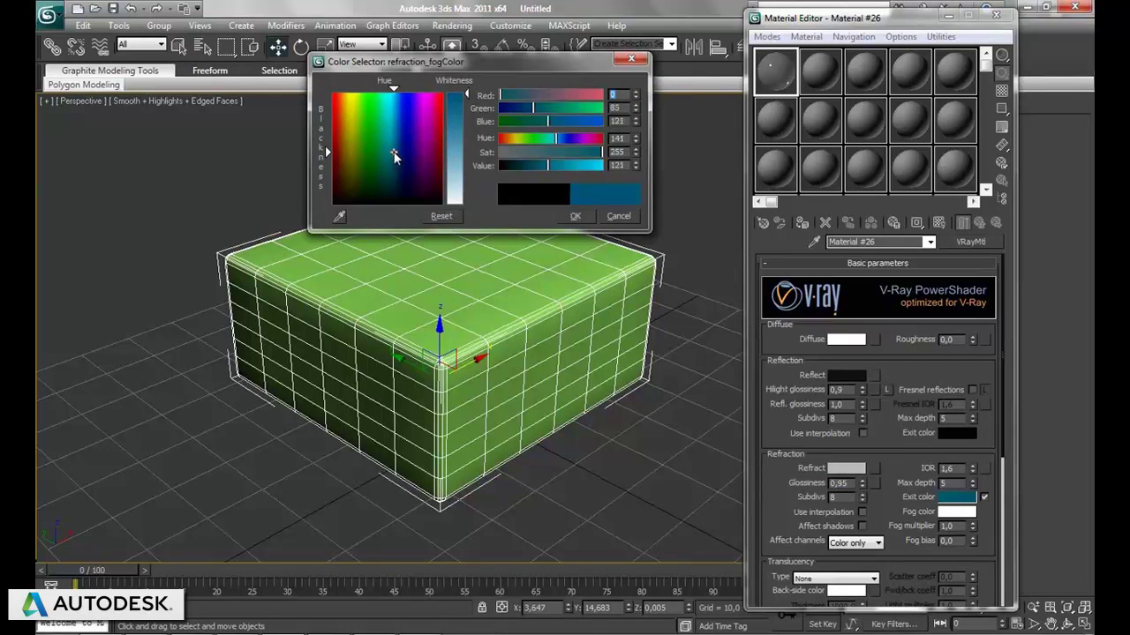
{"action": "left_click_drag", "start_coordinate": [468, 92], "coordinate": [465, 153]}
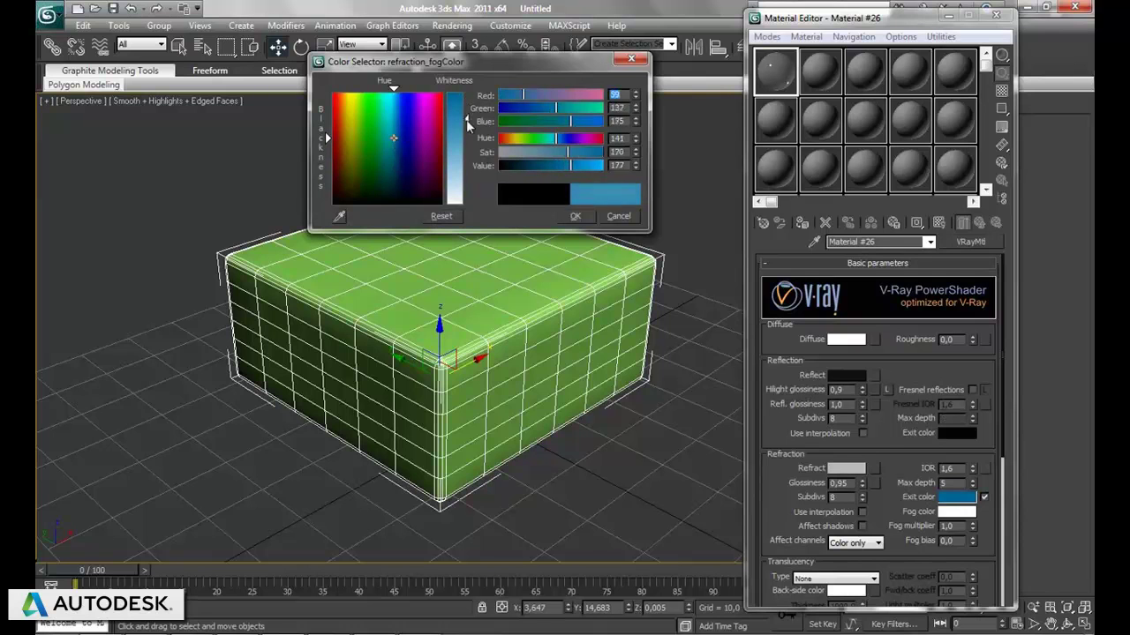
{"action": "left_click", "coordinate": [576, 216]}
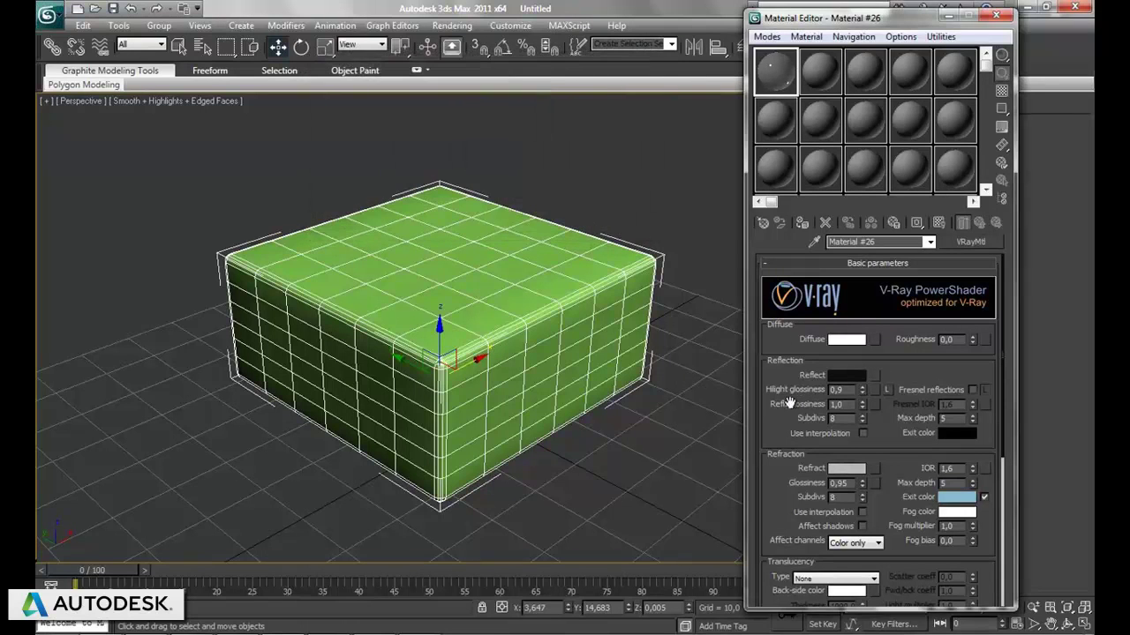
{"action": "left_click", "coordinate": [802, 223]}
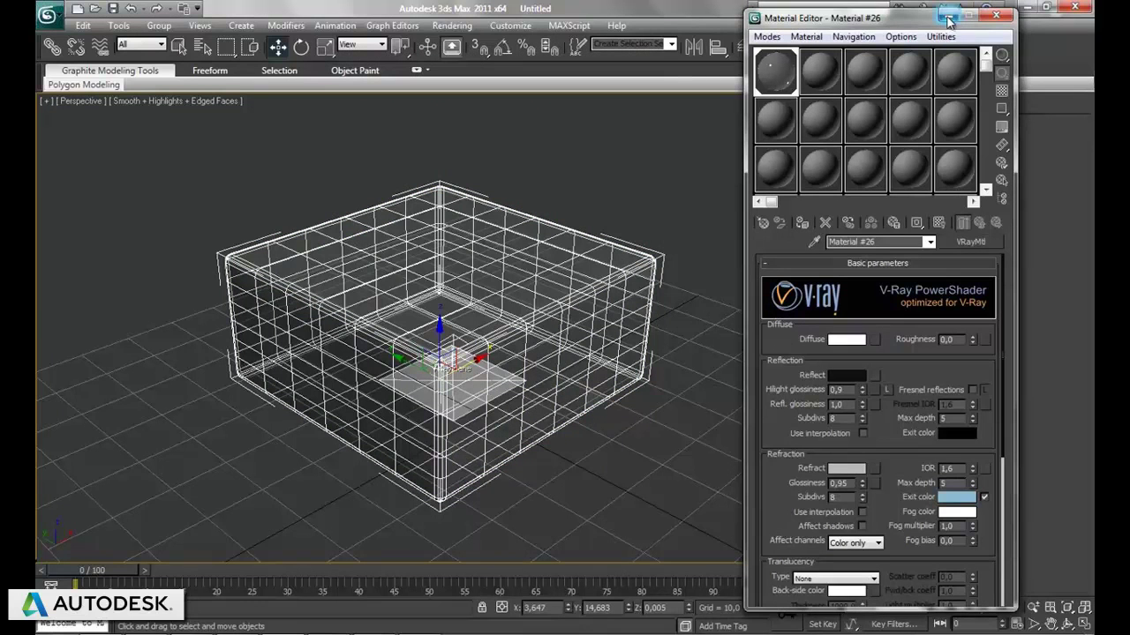
Close the Material Editor and convert ChamferBox001 to an Editable Poly
{"action": "left_click", "coordinate": [995, 15]}
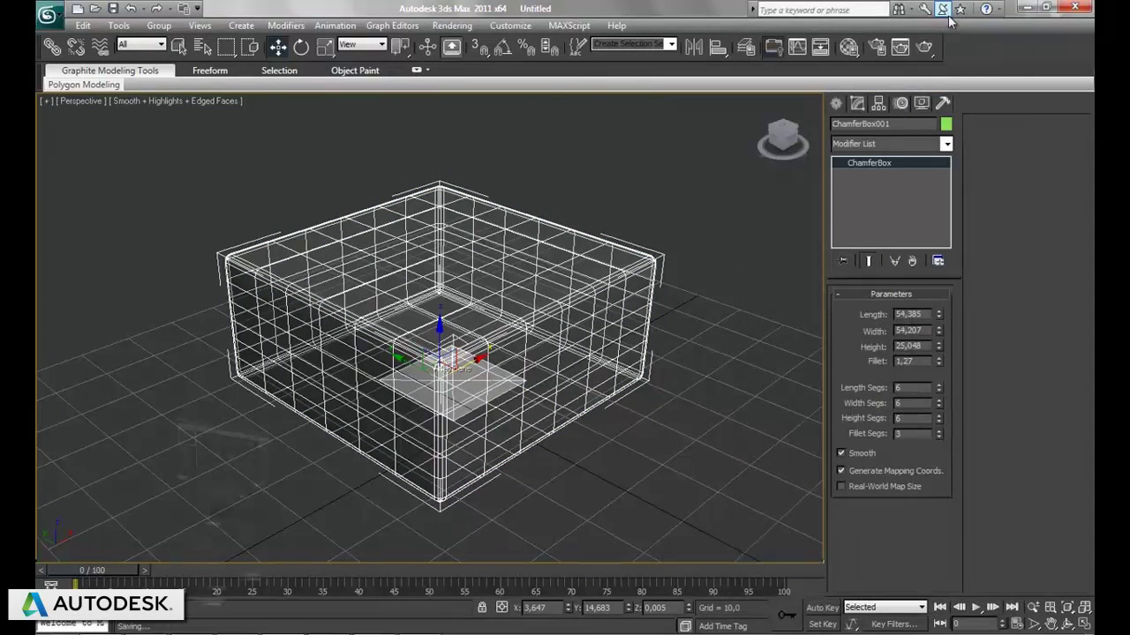
{"action": "right_click", "coordinate": [502, 290]}
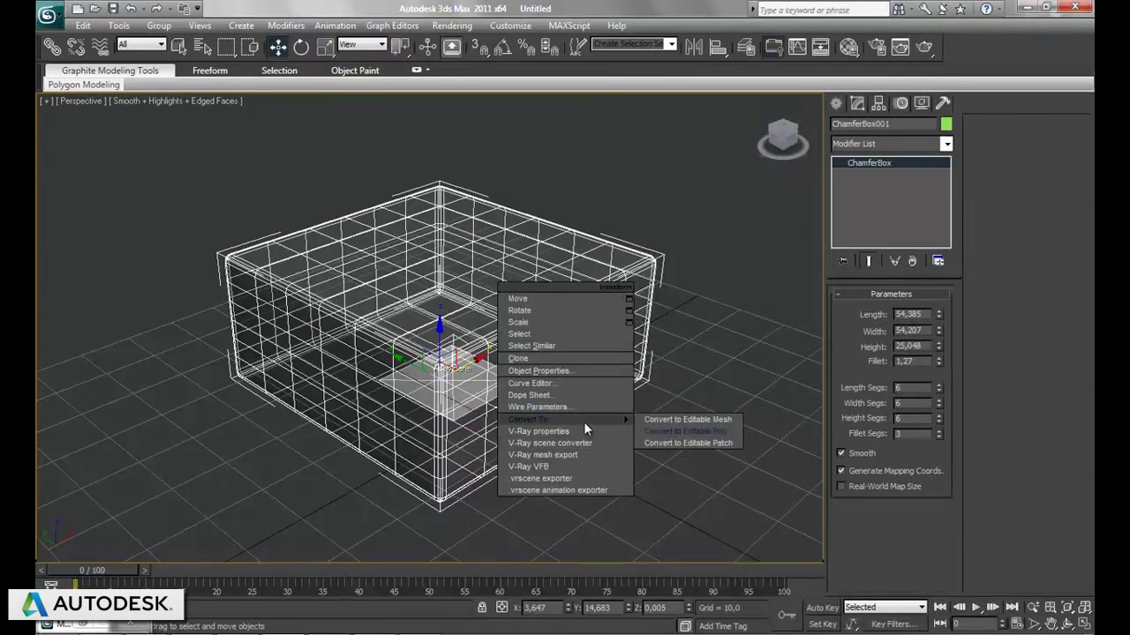
{"action": "left_click", "coordinate": [693, 442]}
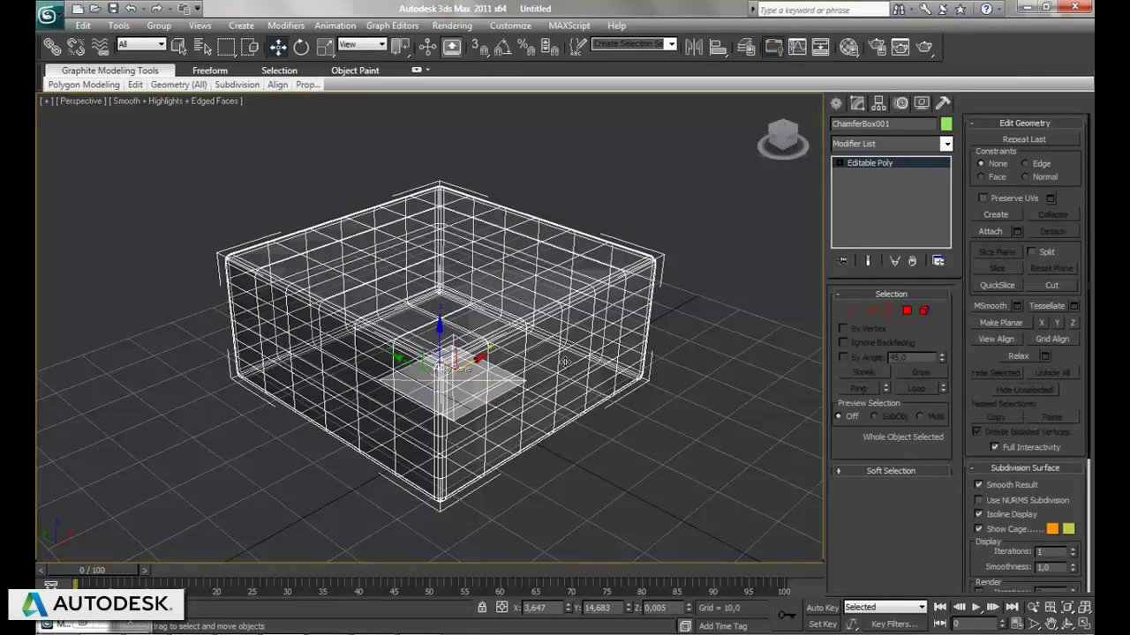
Enter Vertex sub-object mode and zoom in on the box
{"action": "left_click", "coordinate": [852, 310]}
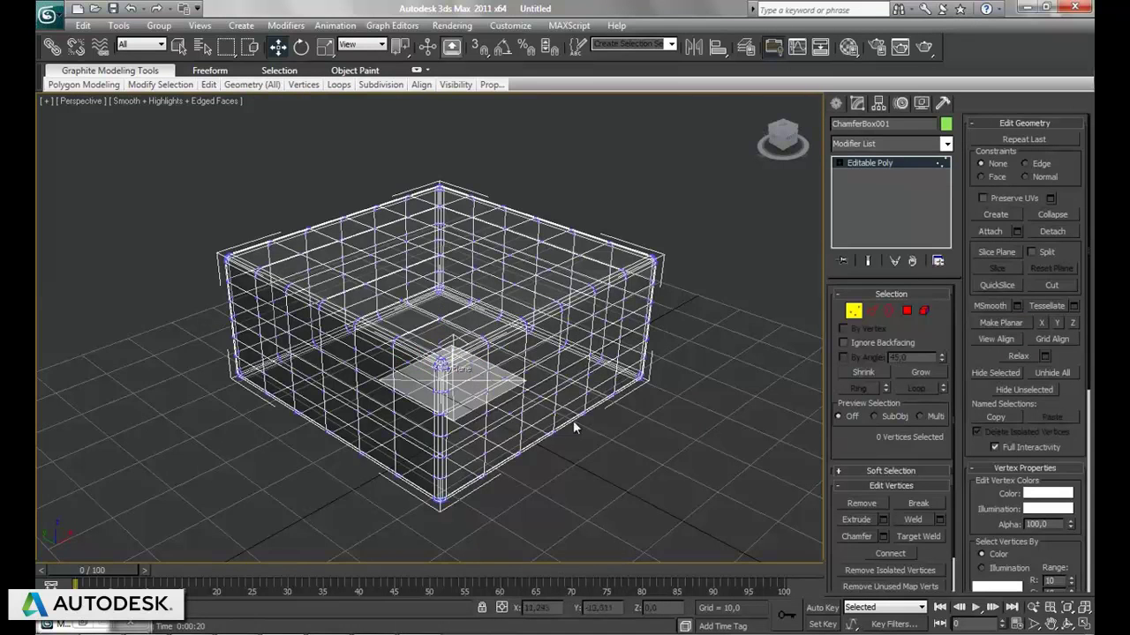
{"action": "scroll", "coordinate": [573, 428], "scroll_direction": "up", "scroll_amount": 2}
{"action": "scroll", "coordinate": [574, 428], "scroll_direction": "up", "scroll_amount": 2}
{"action": "scroll", "coordinate": [556, 419], "scroll_direction": "up", "scroll_amount": 2}
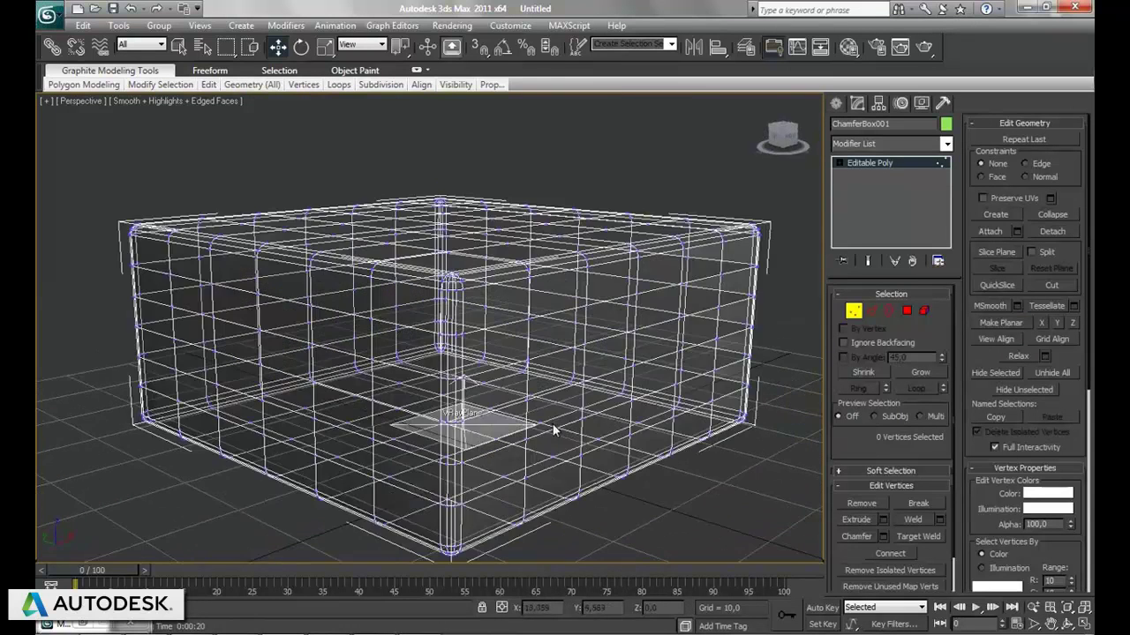
Select a group of front-left face vertices and push them sideways to crease the face
{"action": "left_click", "coordinate": [210, 318]}
{"action": "left_click", "coordinate": [251, 339], "text": "ctrl"}
{"action": "left_click", "coordinate": [250, 326], "text": "ctrl"}
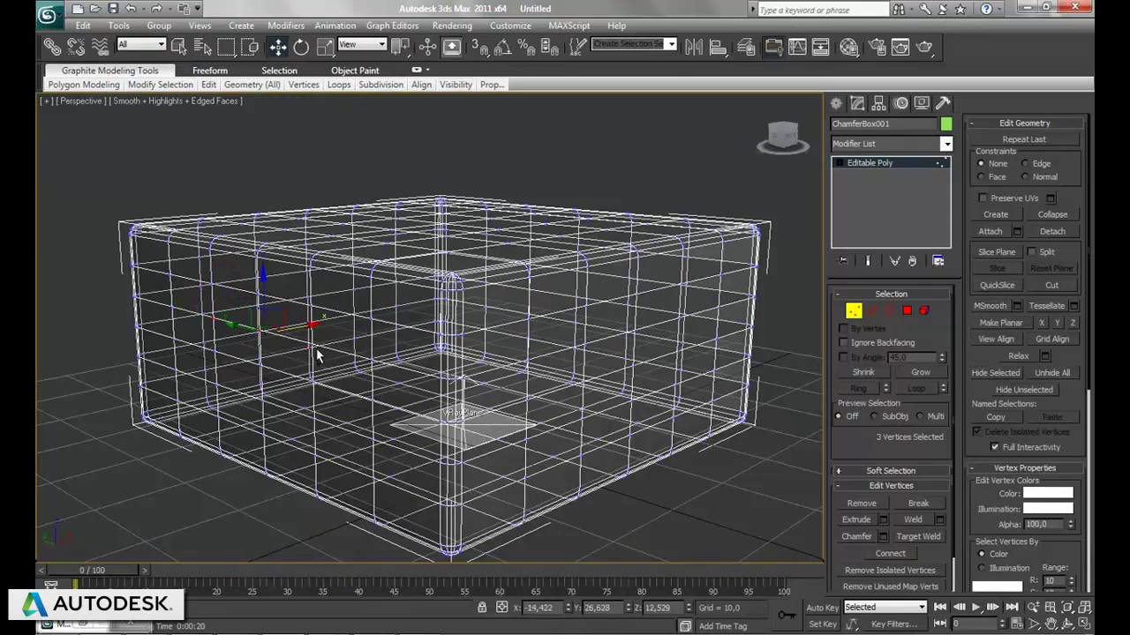
{"action": "left_click", "coordinate": [372, 360], "text": "ctrl"}
{"action": "left_click", "coordinate": [373, 400], "text": "ctrl"}
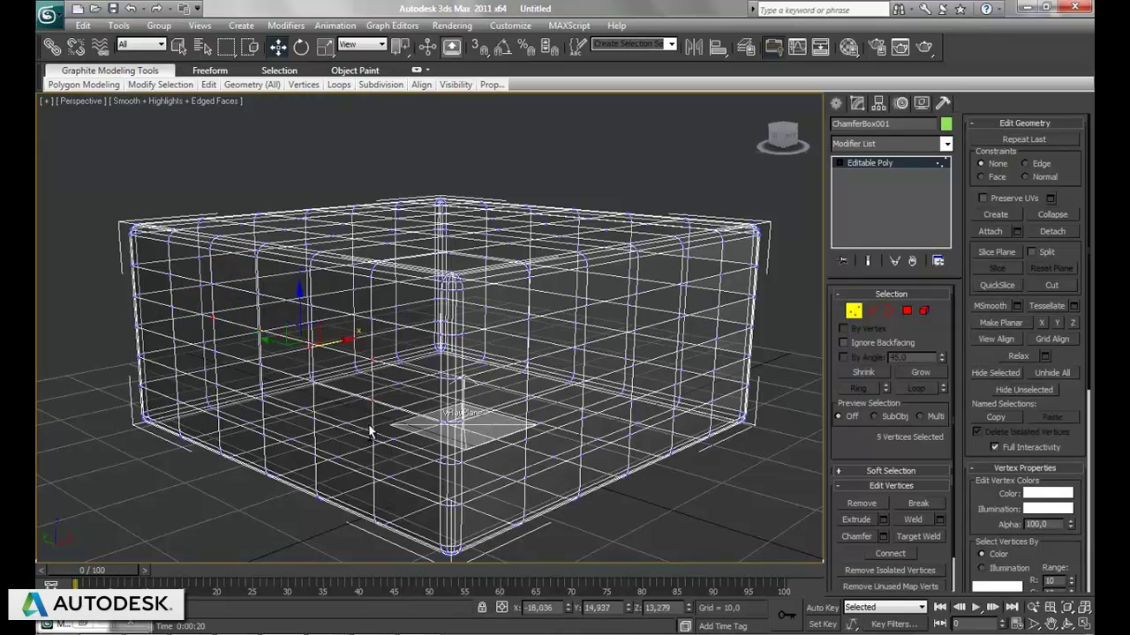
{"action": "left_click", "coordinate": [373, 440], "text": "ctrl"}
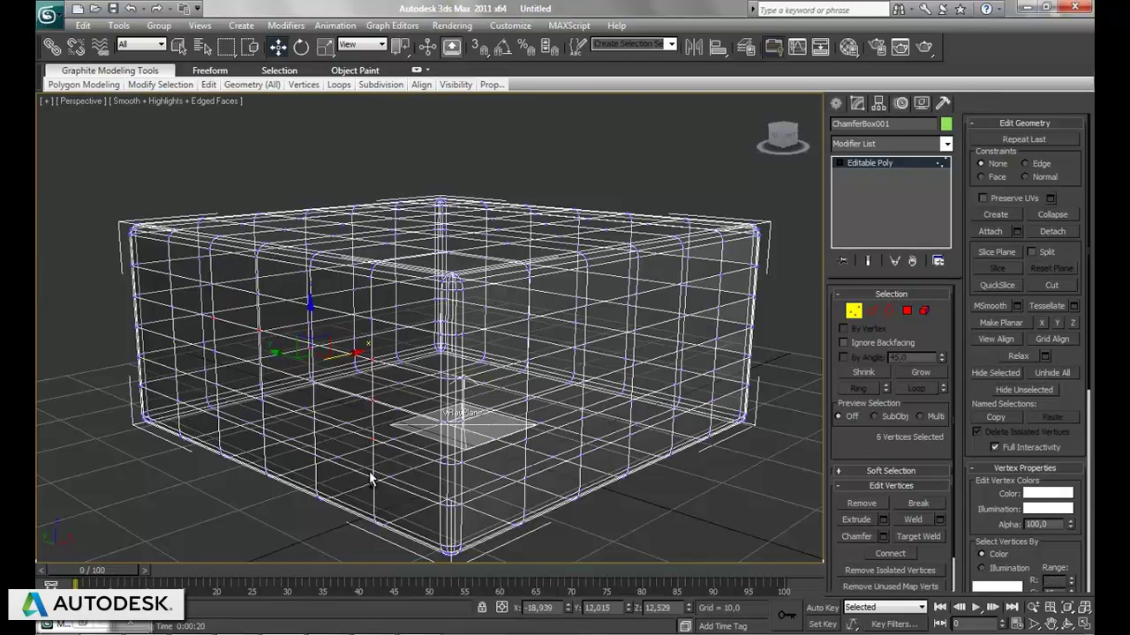
{"action": "left_click", "coordinate": [371, 477], "text": "ctrl"}
{"action": "left_click", "coordinate": [306, 458], "text": "ctrl"}
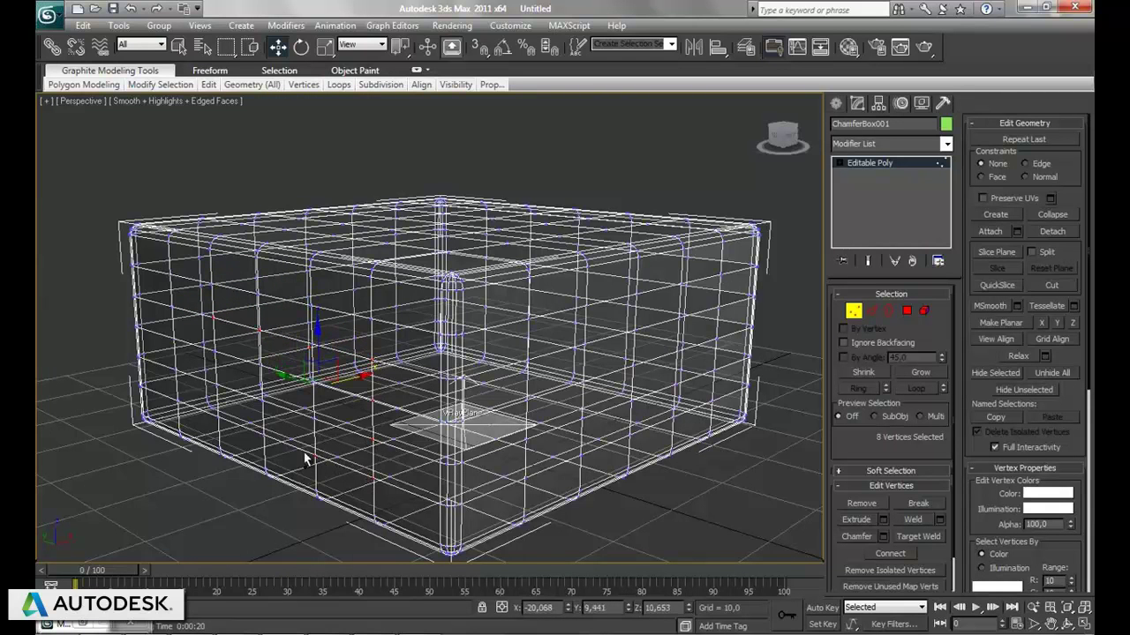
{"action": "left_click", "coordinate": [261, 436], "text": "ctrl"}
{"action": "left_click", "coordinate": [219, 420], "text": "ctrl"}
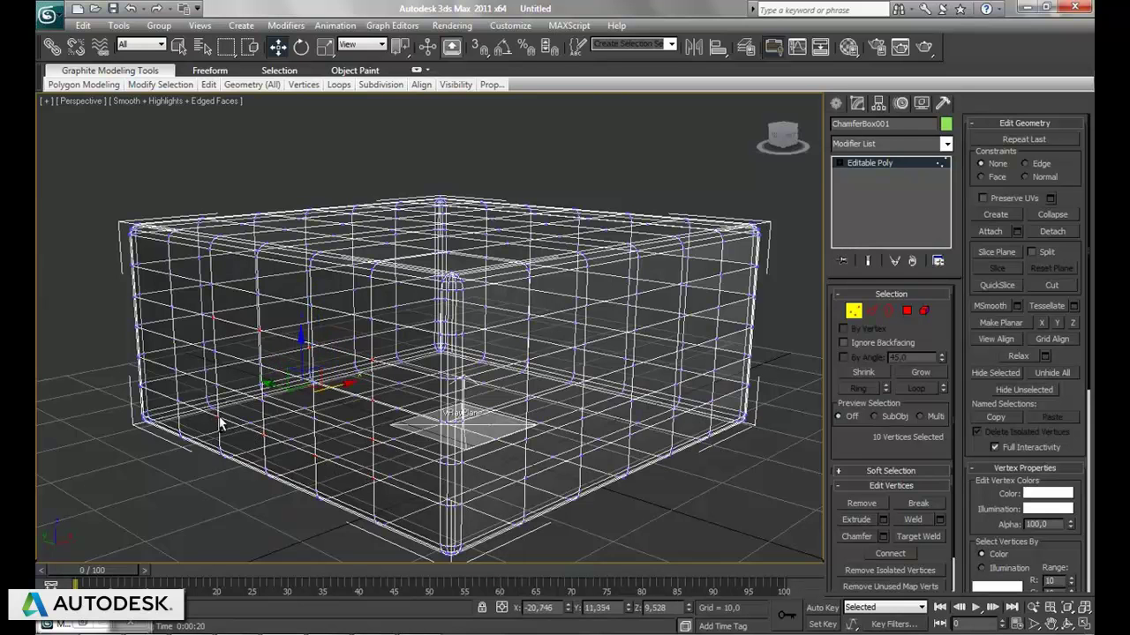
{"action": "left_click", "coordinate": [214, 383], "text": "ctrl"}
{"action": "left_click", "coordinate": [213, 351], "text": "ctrl"}
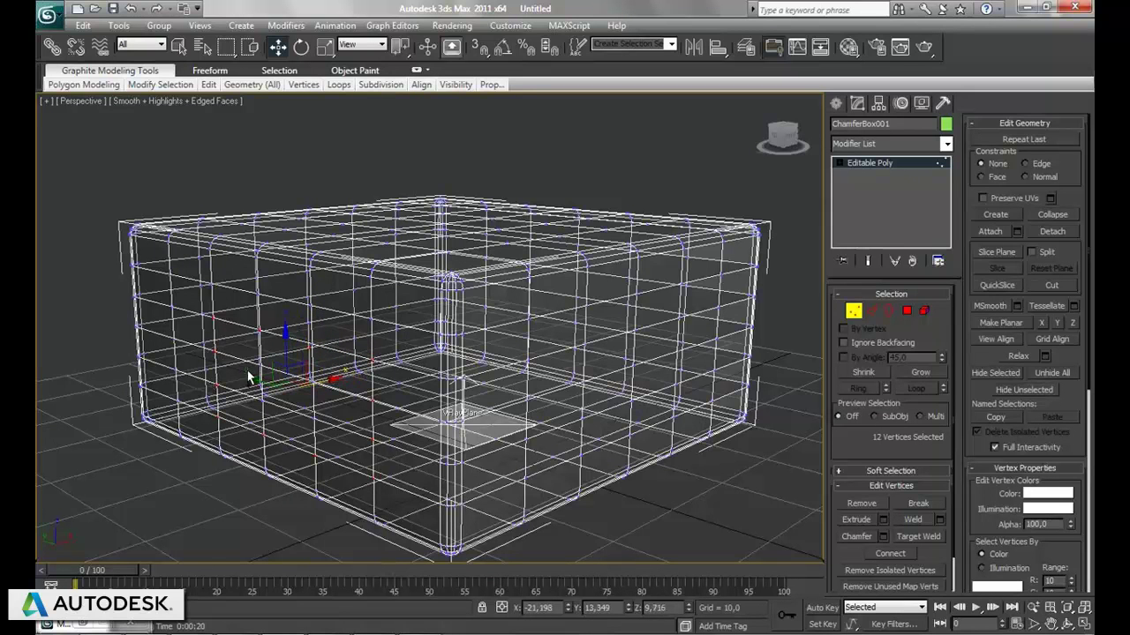
{"action": "left_click", "coordinate": [261, 369], "text": "ctrl"}
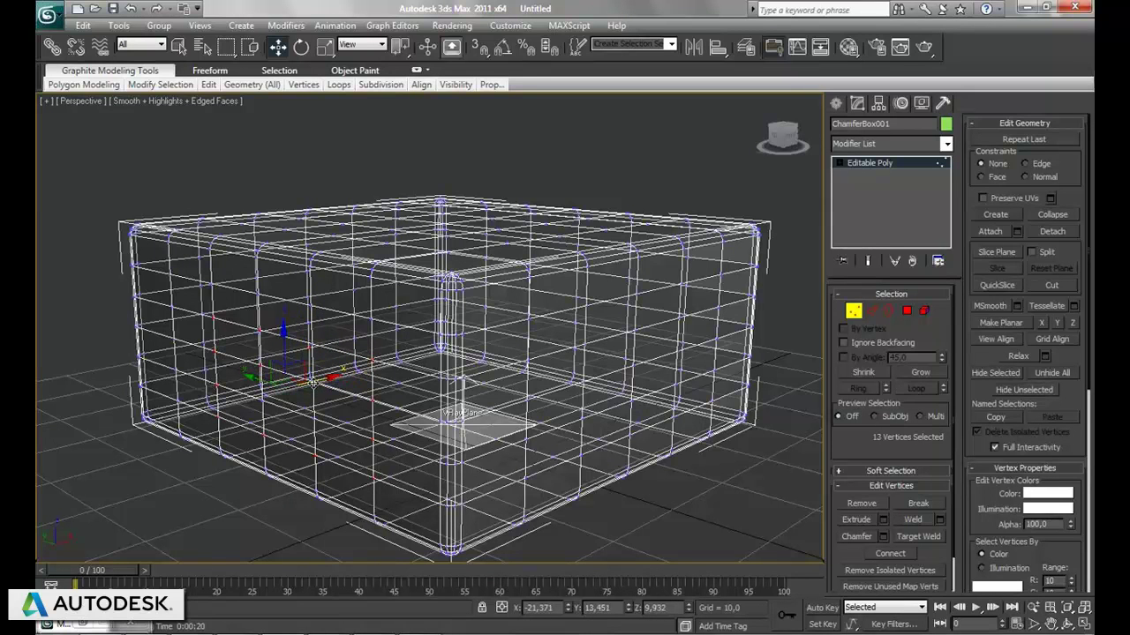
{"action": "left_click", "coordinate": [314, 381], "text": "ctrl"}
{"action": "left_click_drag", "start_coordinate": [333, 380], "coordinate": [342, 382]}
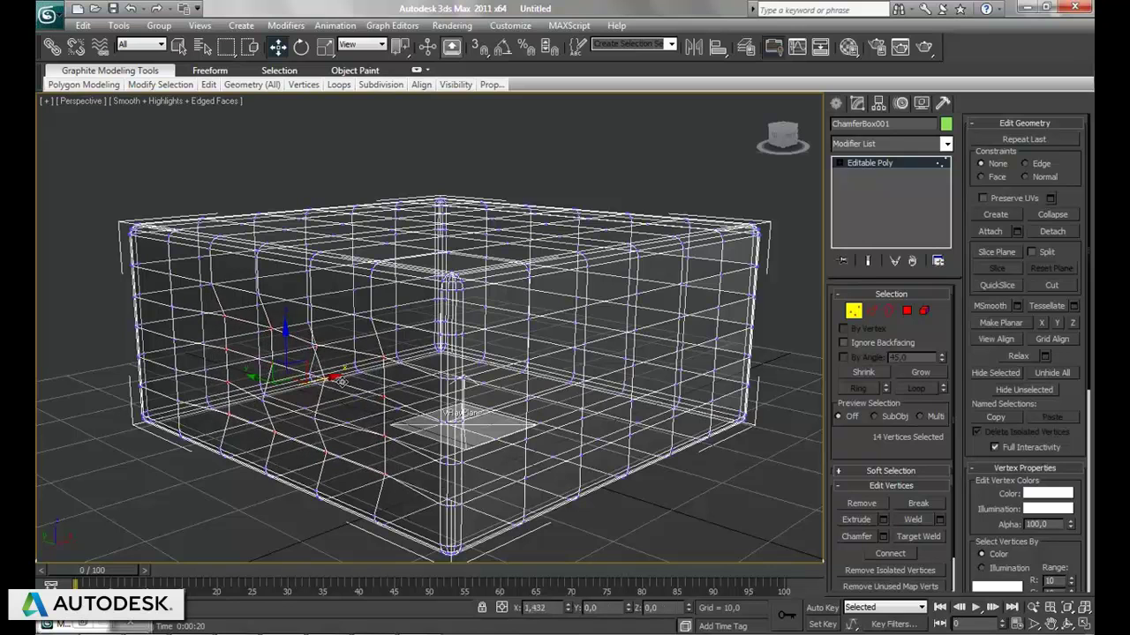
Select the right-side front vertices and slide them to crease that side, then orbit frontally
{"action": "left_click", "coordinate": [530, 355]}
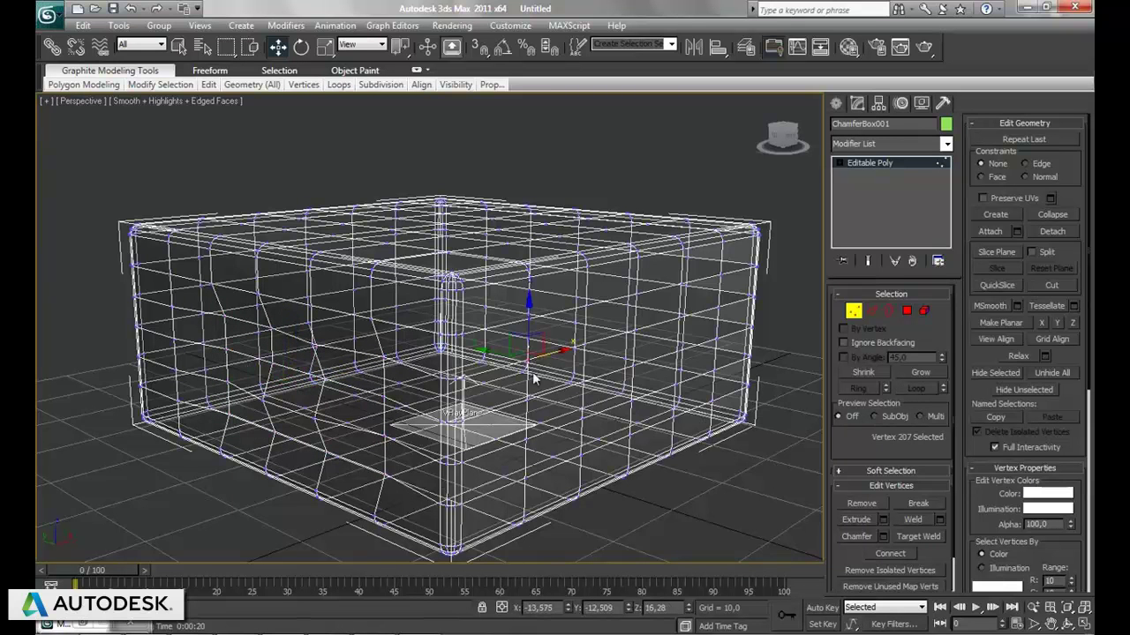
{"action": "left_click", "coordinate": [529, 399], "text": "ctrl"}
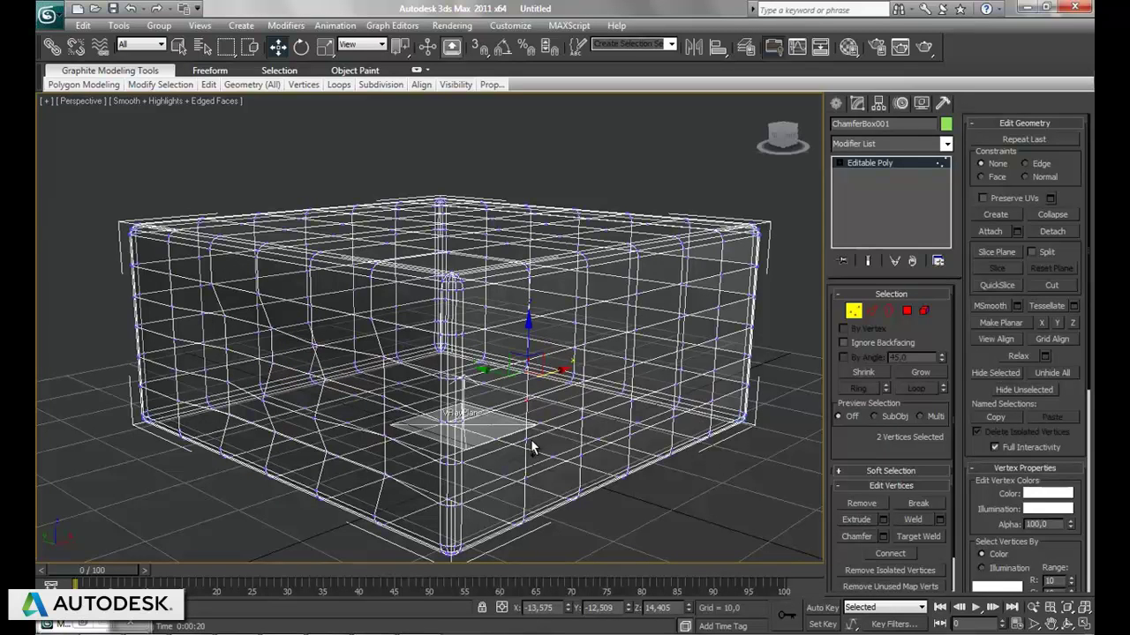
{"action": "left_click", "coordinate": [524, 478], "text": "ctrl"}
{"action": "left_click", "coordinate": [579, 458], "text": "ctrl"}
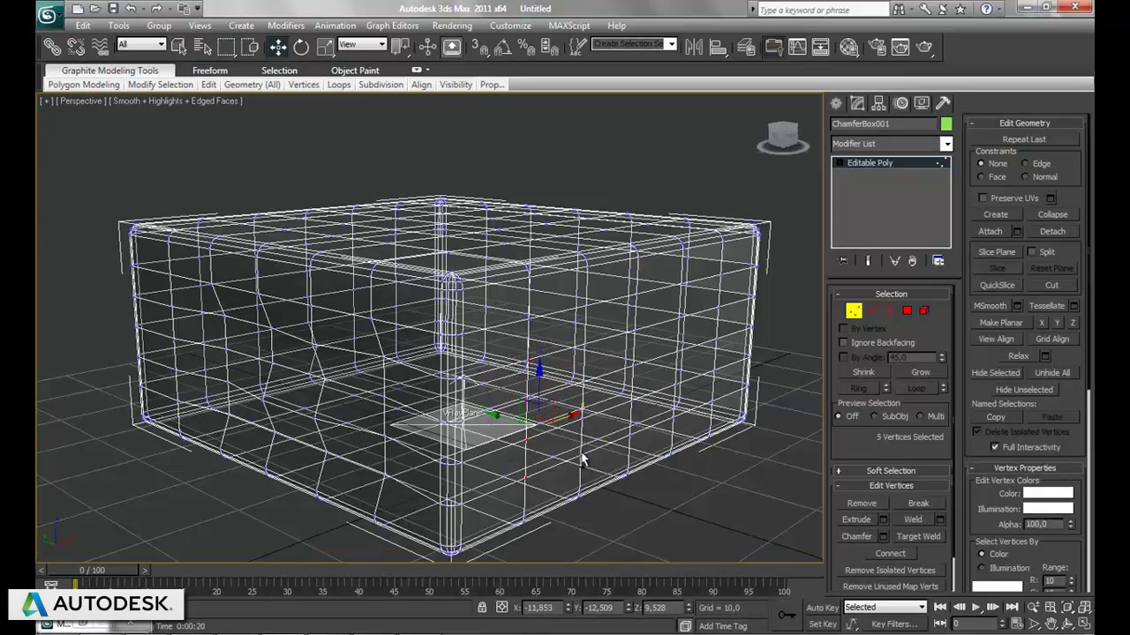
{"action": "left_click", "coordinate": [583, 416], "text": "ctrl"}
{"action": "left_click", "coordinate": [583, 405], "text": "ctrl"}
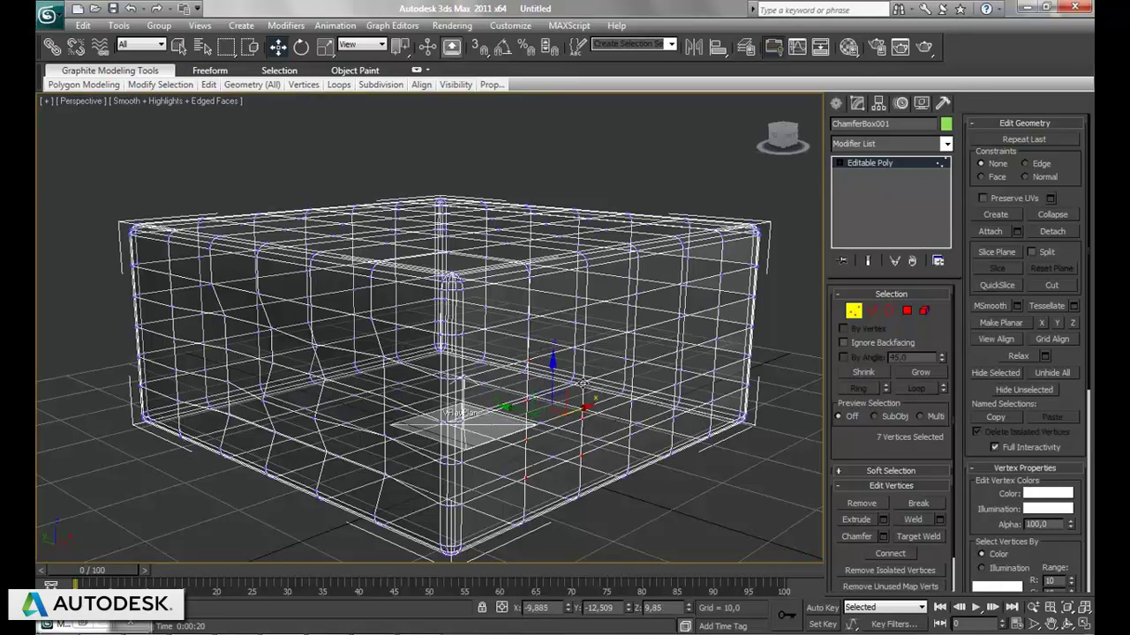
{"action": "left_click", "coordinate": [583, 349], "text": "ctrl"}
{"action": "left_click", "coordinate": [634, 332], "text": "ctrl"}
{"action": "left_click", "coordinate": [635, 389], "text": "ctrl"}
{"action": "left_click", "coordinate": [632, 403], "text": "ctrl"}
{"action": "left_click", "coordinate": [629, 432], "text": "ctrl"}
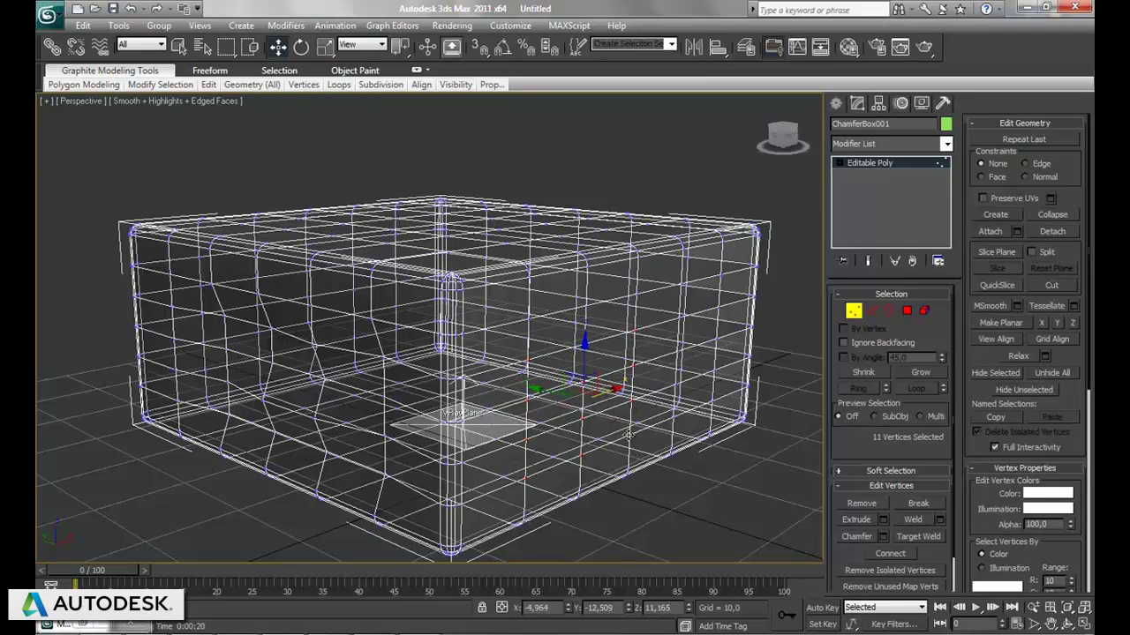
{"action": "left_click", "coordinate": [672, 419], "text": "ctrl"}
{"action": "left_click", "coordinate": [676, 388], "text": "ctrl"}
{"action": "left_click", "coordinate": [678, 358], "text": "ctrl"}
{"action": "left_click", "coordinate": [682, 315], "text": "ctrl"}
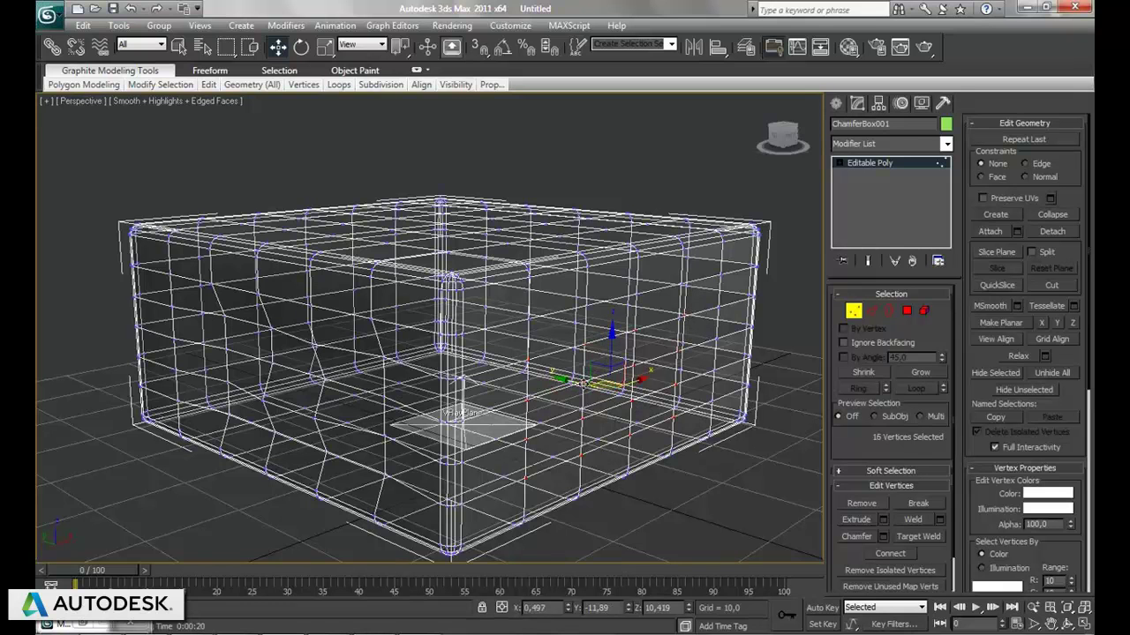
{"action": "left_click_drag", "start_coordinate": [580, 383], "coordinate": [562, 381]}
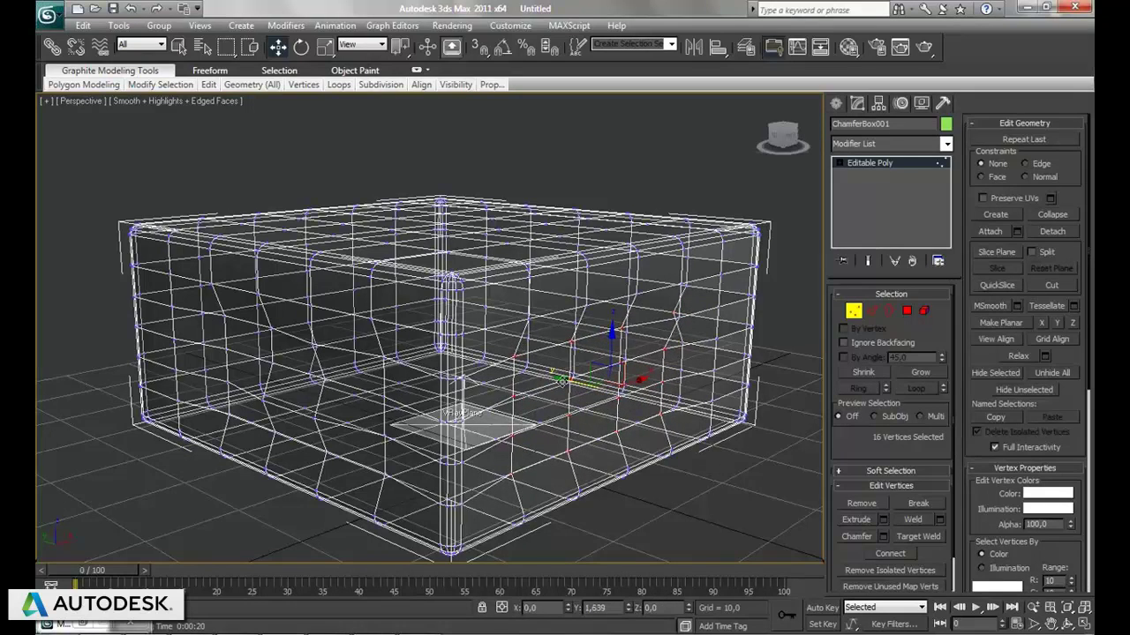
{"action": "mouse_move", "coordinate": [561, 381]}
{"action": "middle_mouse_down", "text": "alt"}
{"action": "mouse_move", "coordinate": [597, 386]}
{"action": "mouse_move", "coordinate": [541, 385]}
{"action": "mouse_move", "coordinate": [587, 399]}
{"action": "mouse_move", "coordinate": [629, 317]}
{"action": "middle_mouse_up", "text": "alt"}
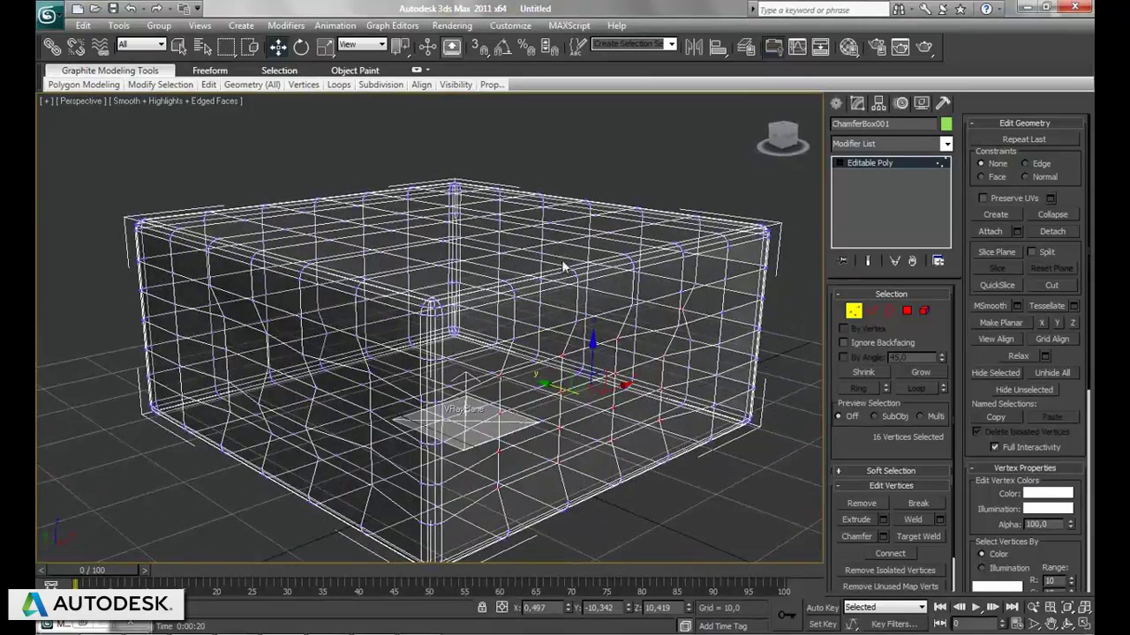
With backfacing vertices ignored, lift the top vertices and nudge the upper-right corner along Z
{"action": "left_click", "coordinate": [587, 302]}
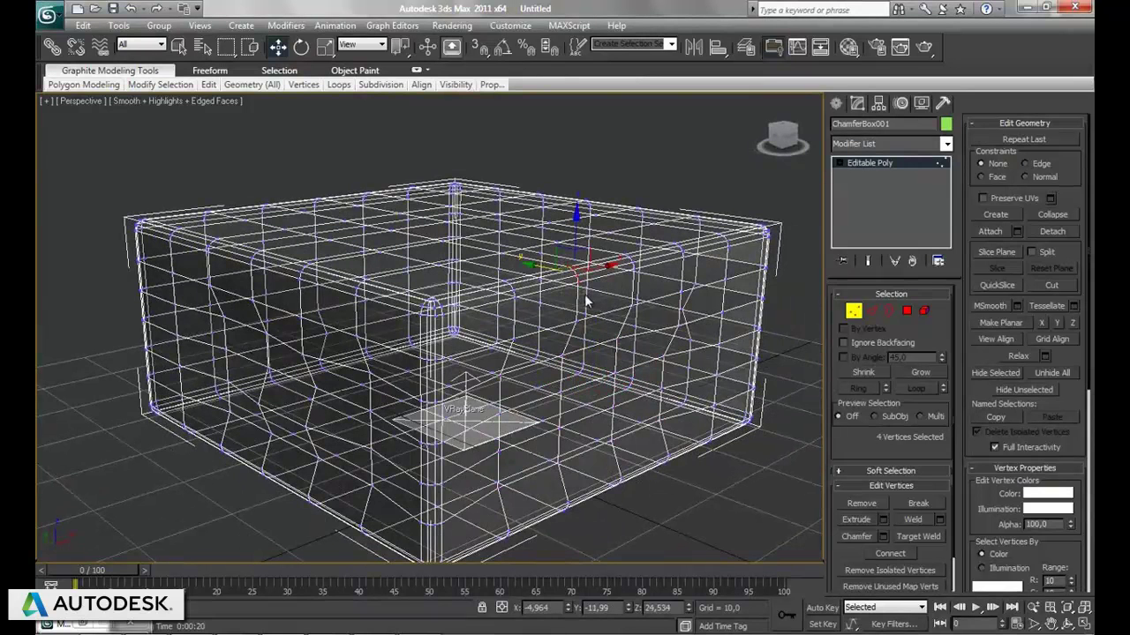
{"action": "key", "text": "ctrl+d"}
{"action": "left_click", "coordinate": [855, 345]}
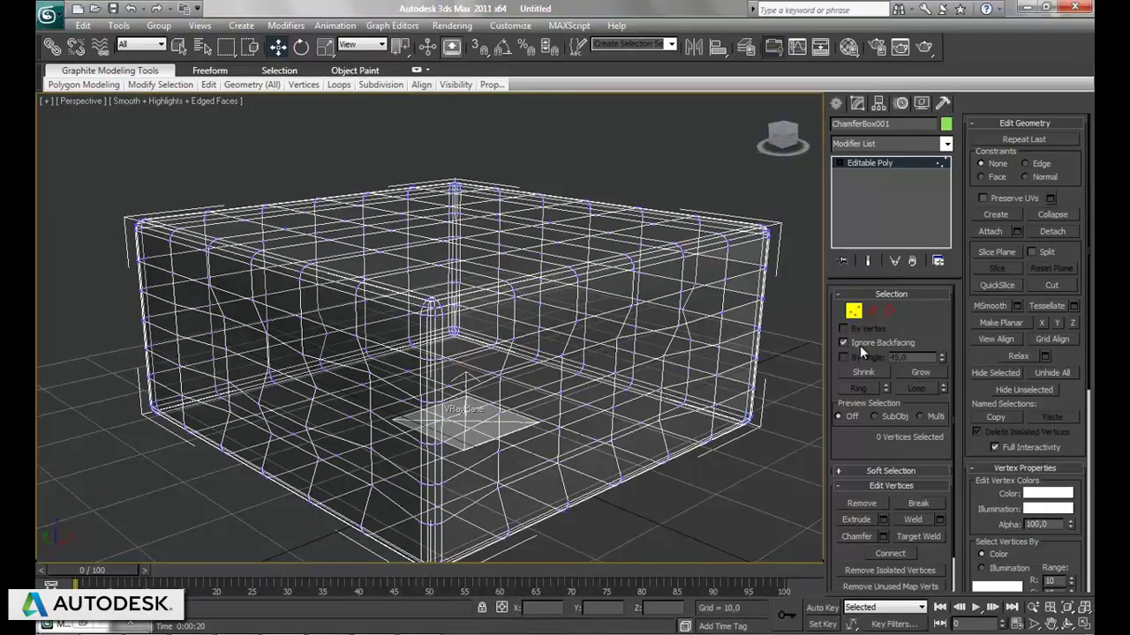
{"action": "left_click", "coordinate": [593, 300]}
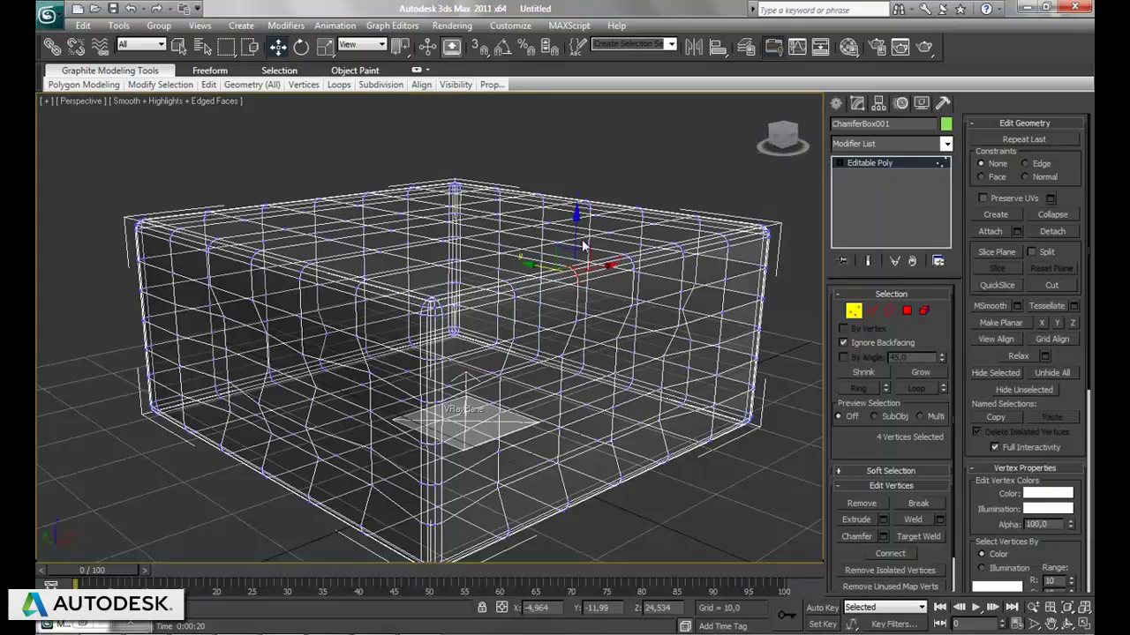
{"action": "left_click_drag", "start_coordinate": [575, 235], "coordinate": [577, 254]}
{"action": "left_click", "coordinate": [680, 236]}
{"action": "left_click_drag", "start_coordinate": [683, 216], "coordinate": [683, 199]}
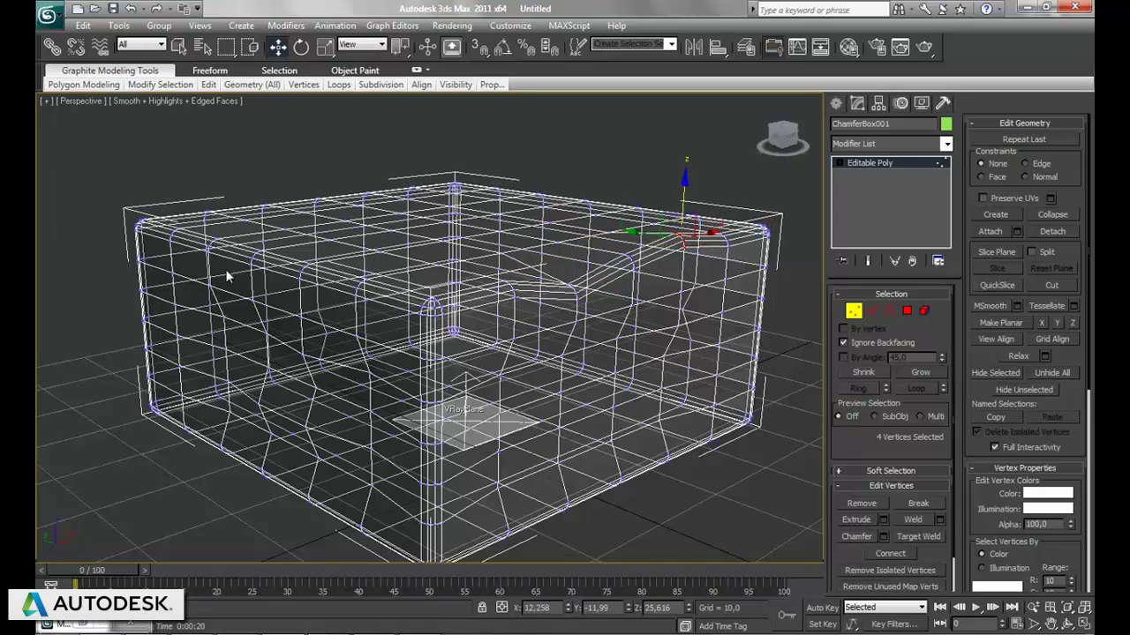
Lower the upper-left vertices and raise the inner top vertices slightly
{"action": "left_click", "coordinate": [275, 269]}
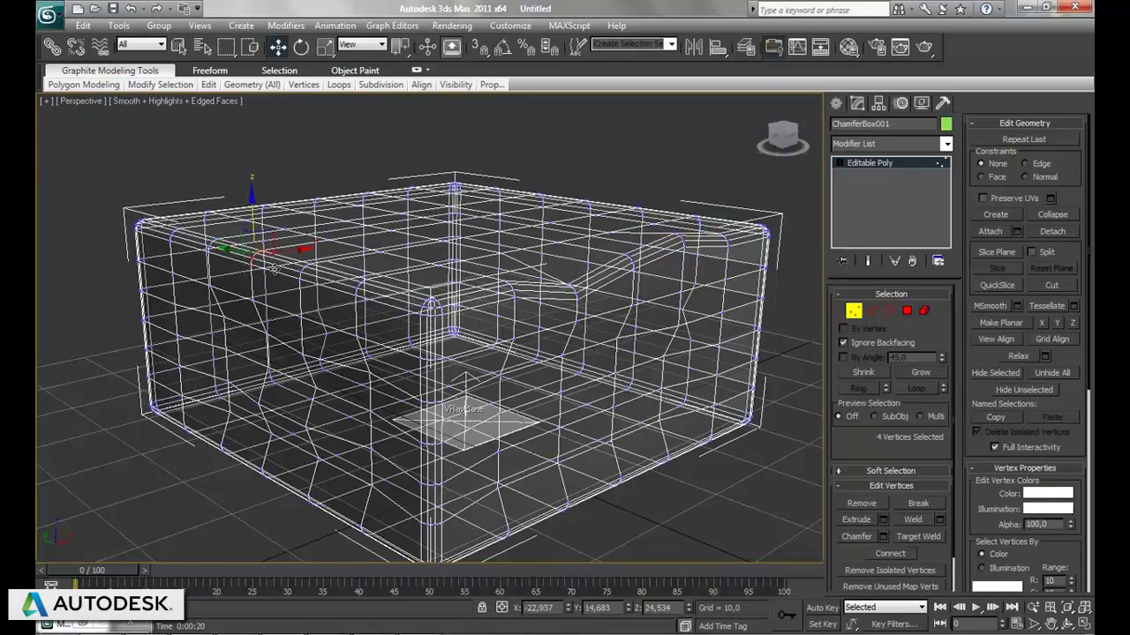
{"action": "left_click_drag", "start_coordinate": [253, 214], "coordinate": [250, 240]}
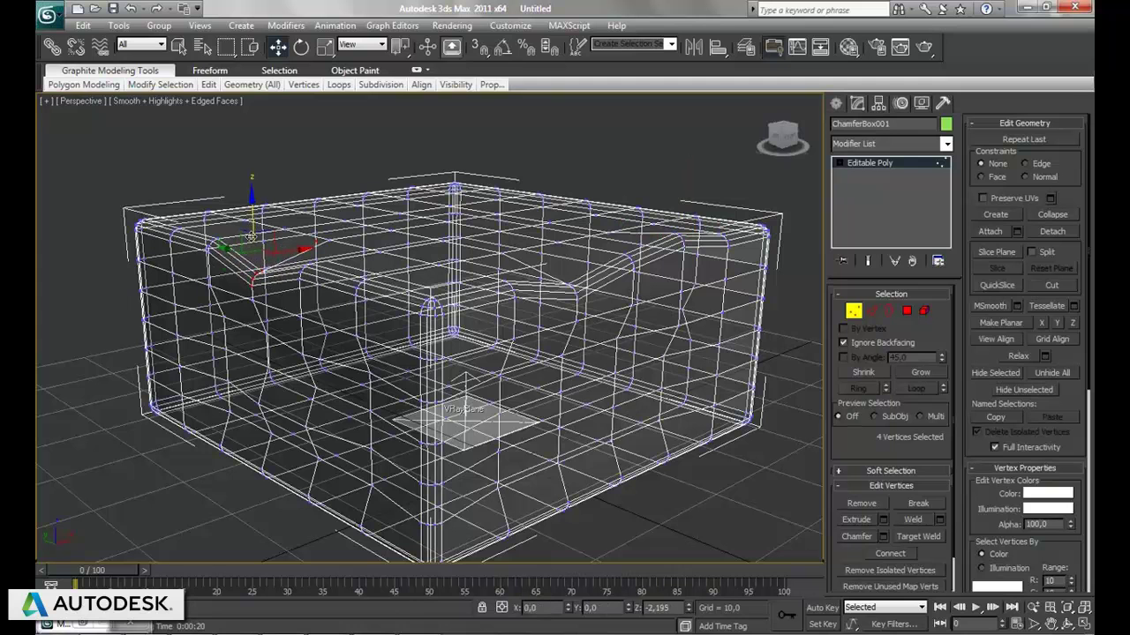
{"action": "left_click", "coordinate": [383, 278]}
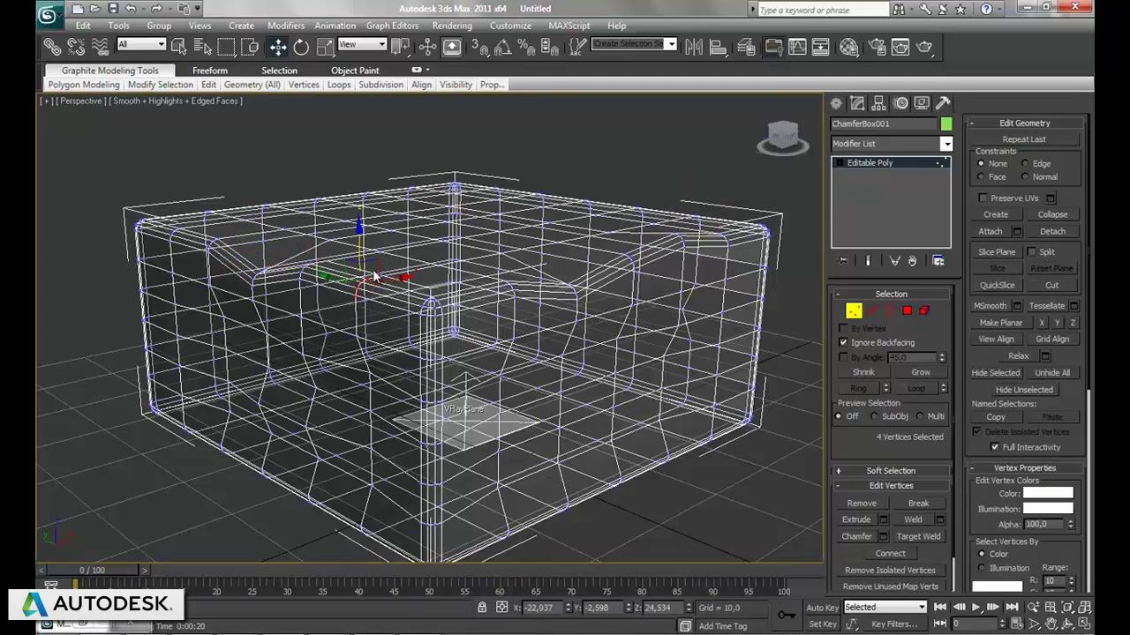
{"action": "left_click_drag", "start_coordinate": [359, 256], "coordinate": [357, 250]}
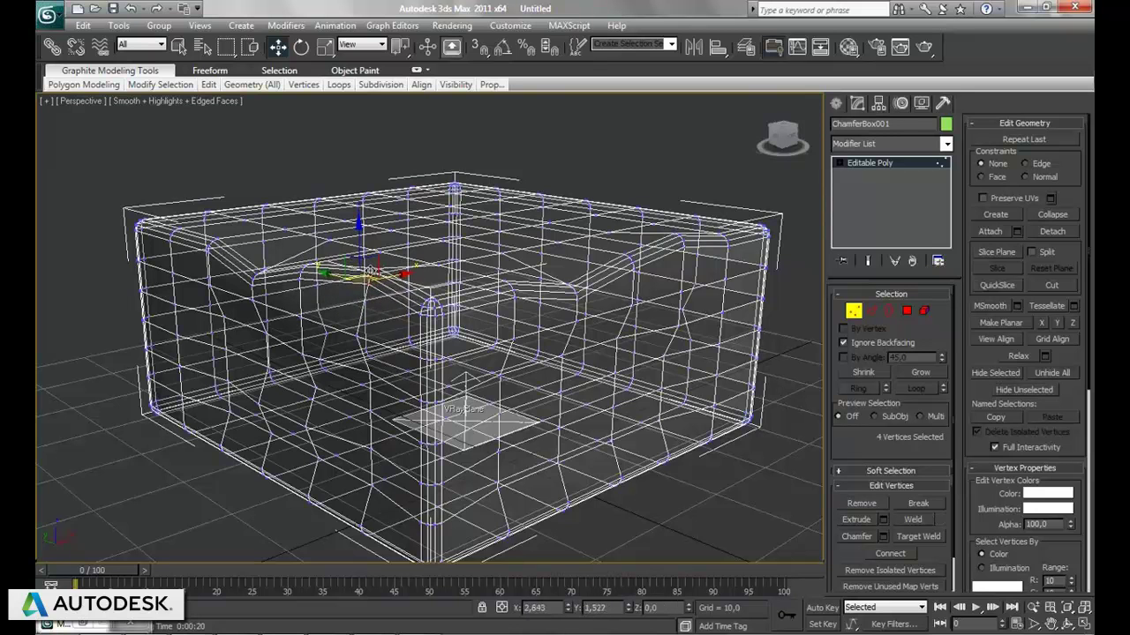
{"action": "left_click_drag", "start_coordinate": [375, 273], "coordinate": [387, 269]}
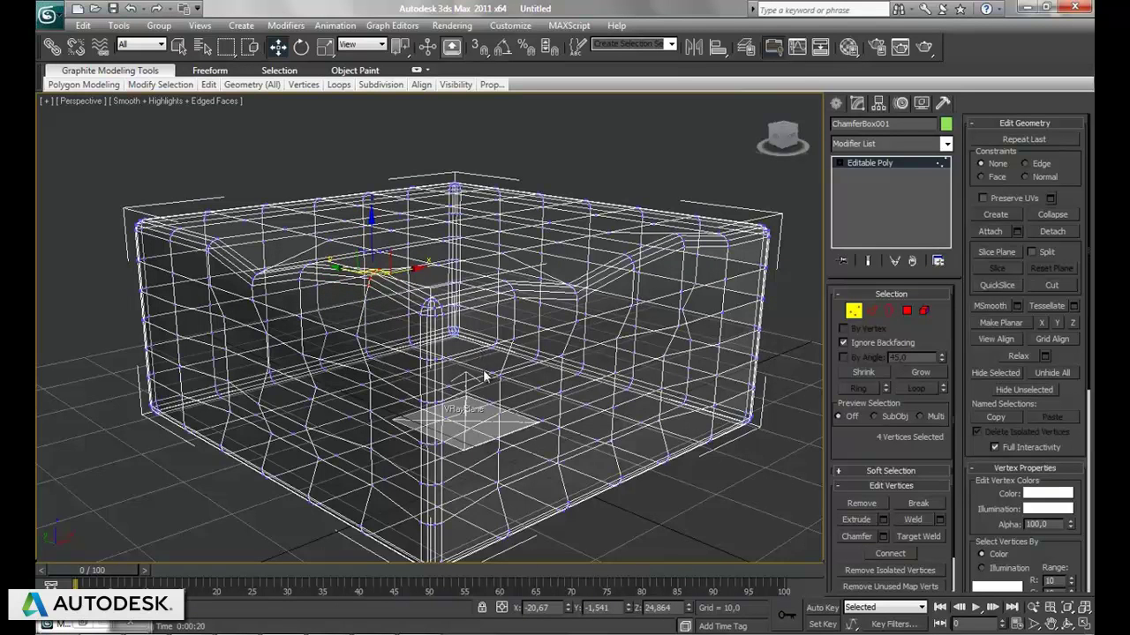
{"action": "middle_click_drag", "start_coordinate": [476, 412], "coordinate": [492, 361]}
Pull the inner bottom armrest corner vertices outward, orbiting around the cushion
{"action": "left_click", "coordinate": [434, 368]}
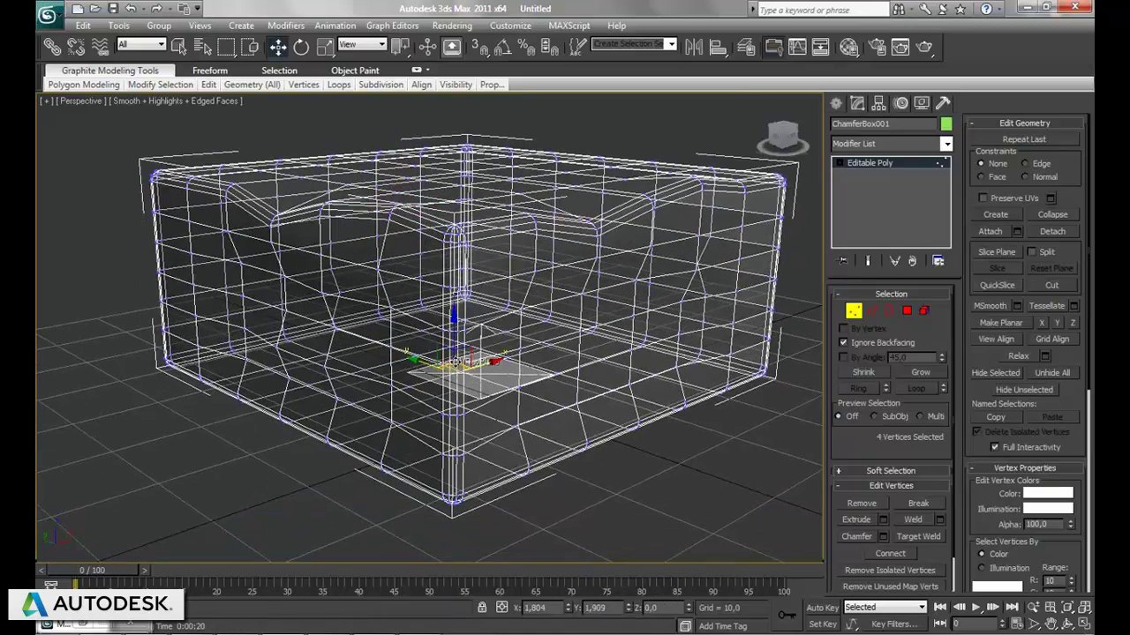
{"action": "middle_click_drag", "start_coordinate": [477, 388], "coordinate": [386, 398], "text": "alt"}
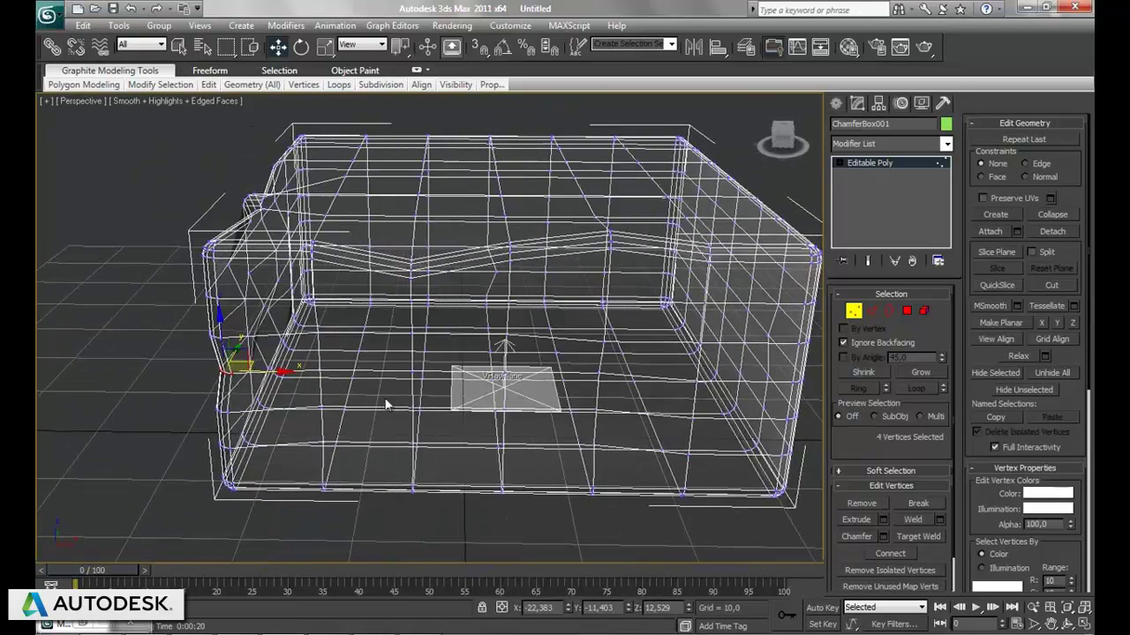
{"action": "left_click_drag", "start_coordinate": [253, 366], "coordinate": [276, 378]}
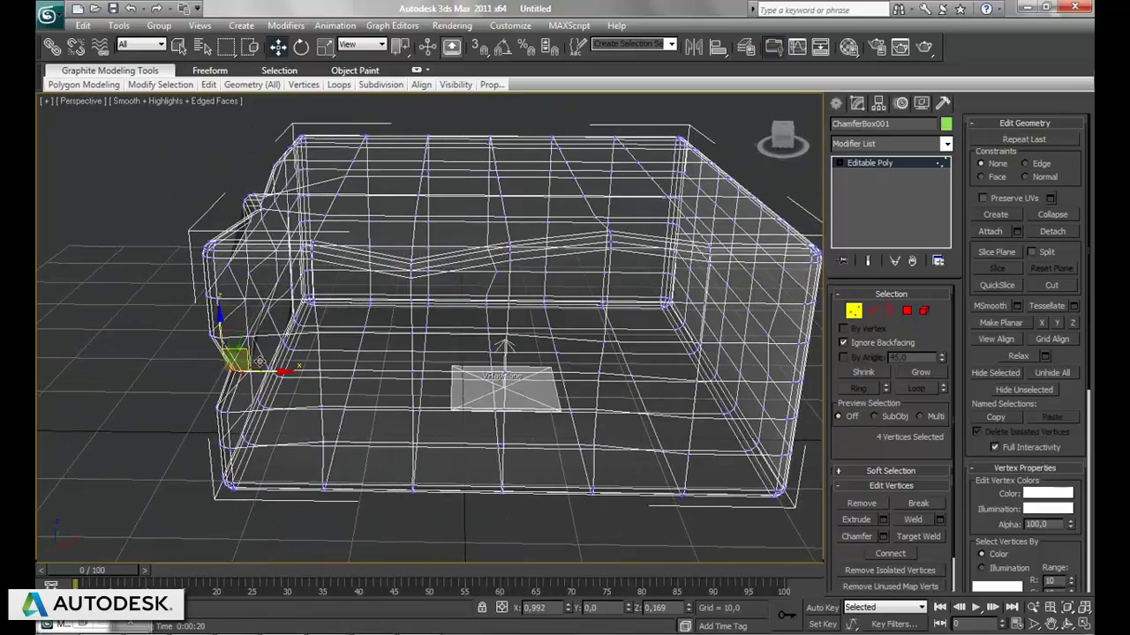
{"action": "middle_click_drag", "start_coordinate": [277, 378], "coordinate": [374, 413], "text": "alt"}
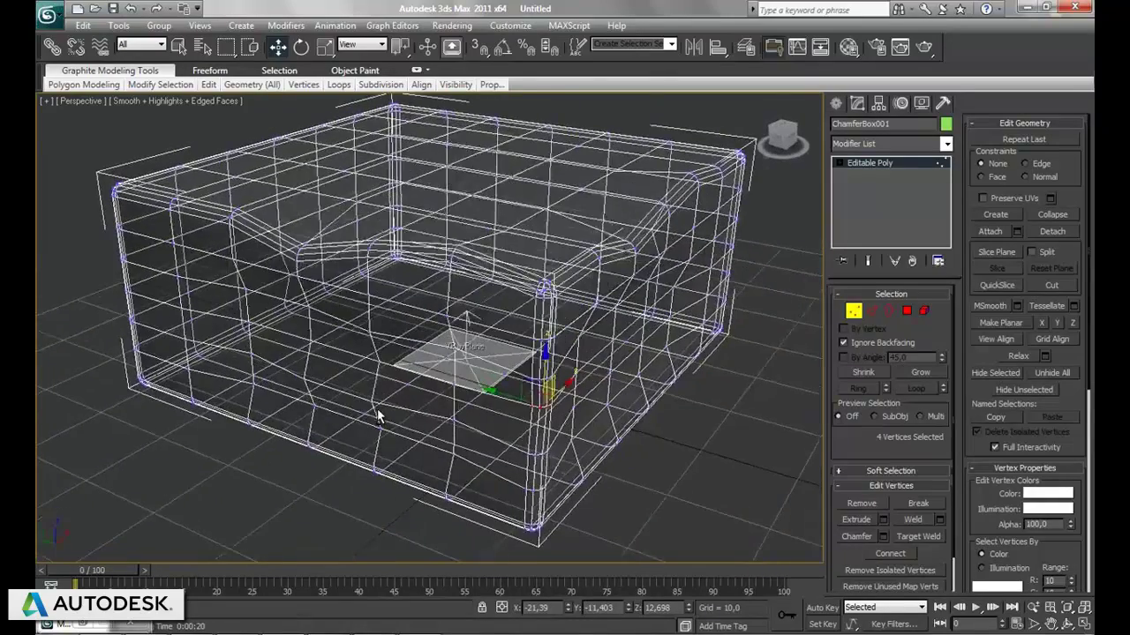
Leave Vertex mode and add an FFD 4x4x4 modifier at Control Points level
{"action": "left_click", "coordinate": [854, 314]}
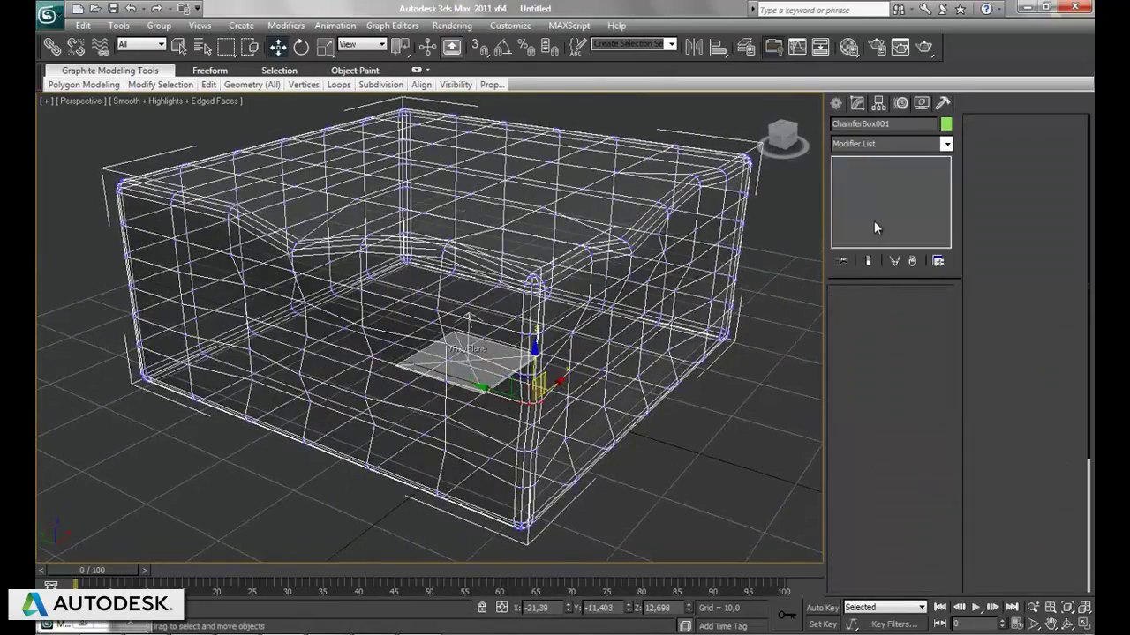
{"action": "left_click", "coordinate": [880, 145]}
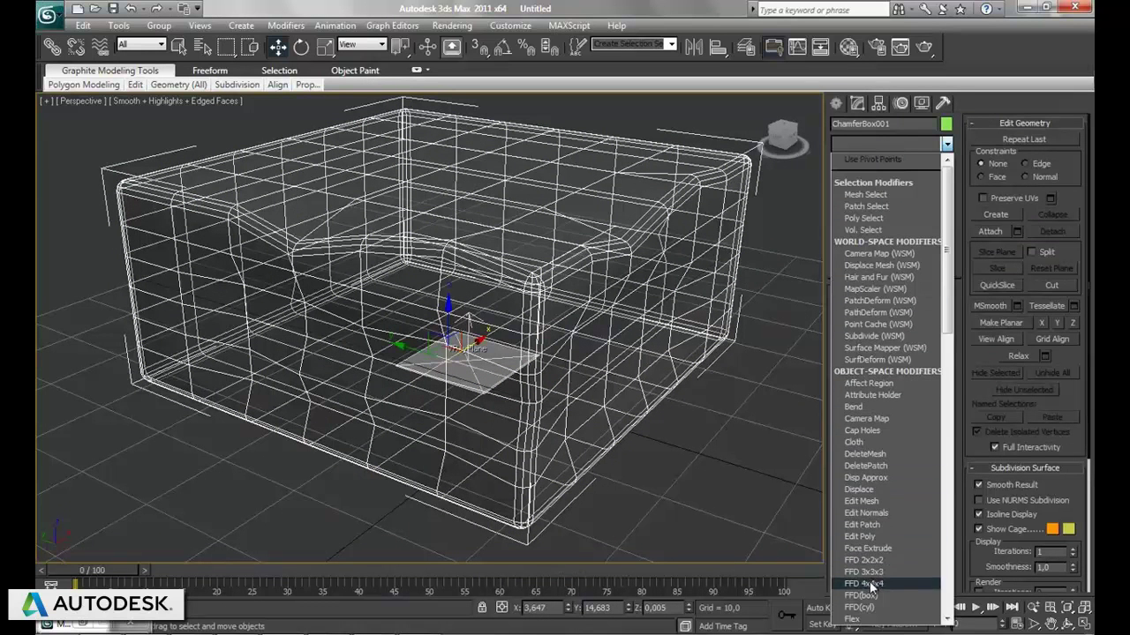
{"action": "left_click", "coordinate": [869, 584]}
{"action": "left_click", "coordinate": [855, 163]}
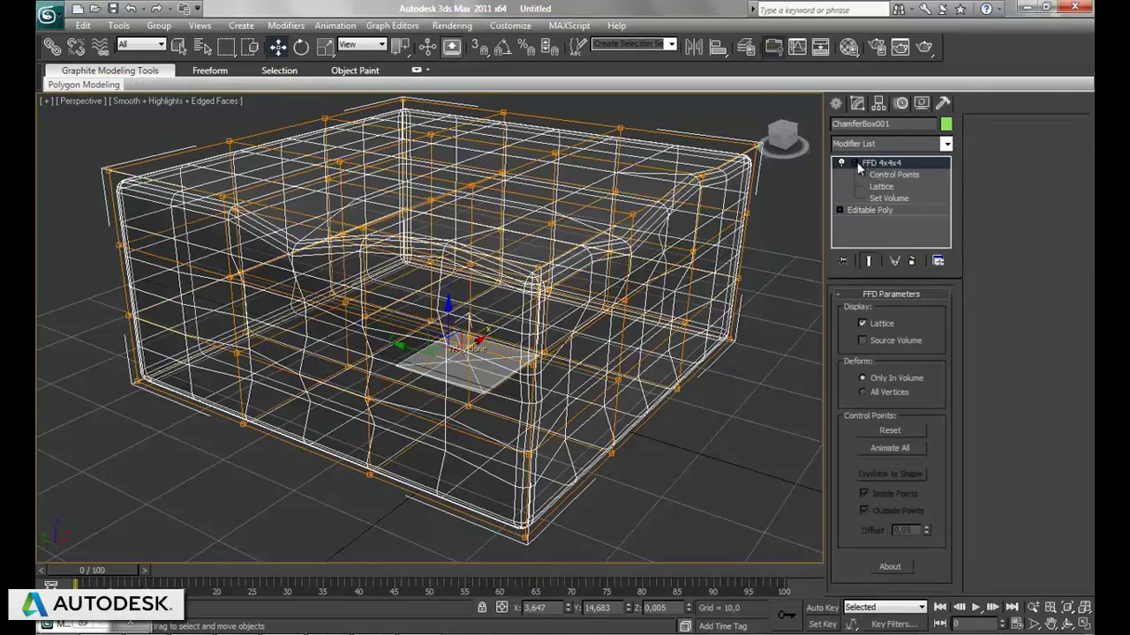
{"action": "left_click", "coordinate": [883, 176]}
Restore the four-view layout and make the Left view active
{"action": "left_click", "coordinate": [1084, 623]}
{"action": "right_click", "coordinate": [609, 221]}
{"action": "right_click", "coordinate": [266, 461]}
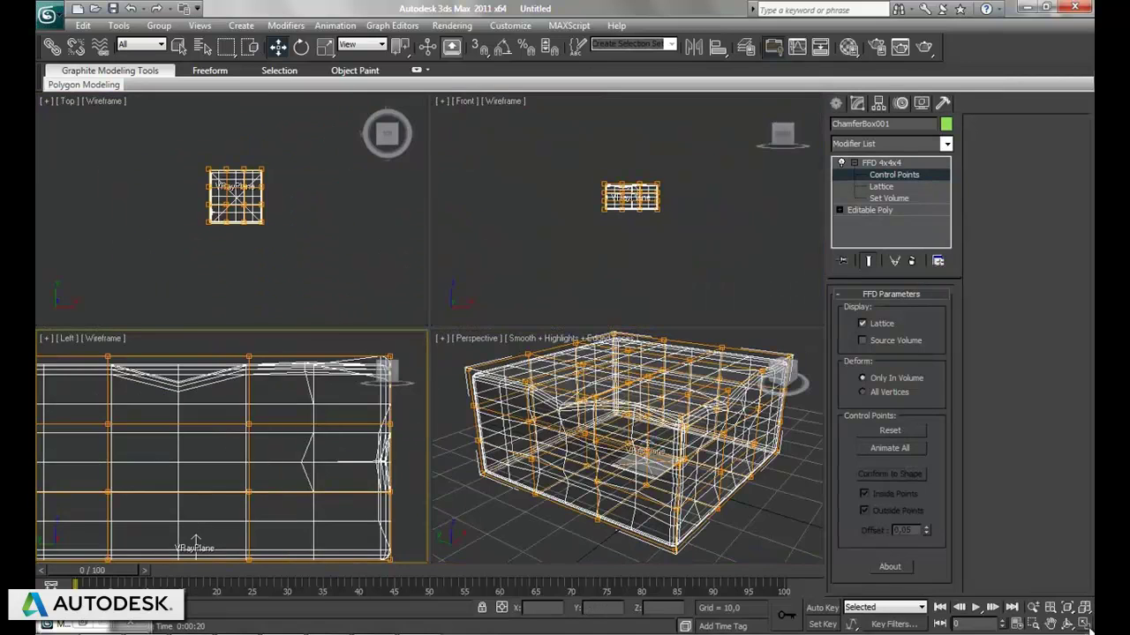
Maximize the Left view and move the left-side FFD control points to bulge the cushion
{"action": "left_click", "coordinate": [1084, 623]}
{"action": "middle_click_drag", "start_coordinate": [420, 431], "coordinate": [468, 415]}
{"action": "scroll", "coordinate": [469, 422], "scroll_direction": "down", "scroll_amount": 3}
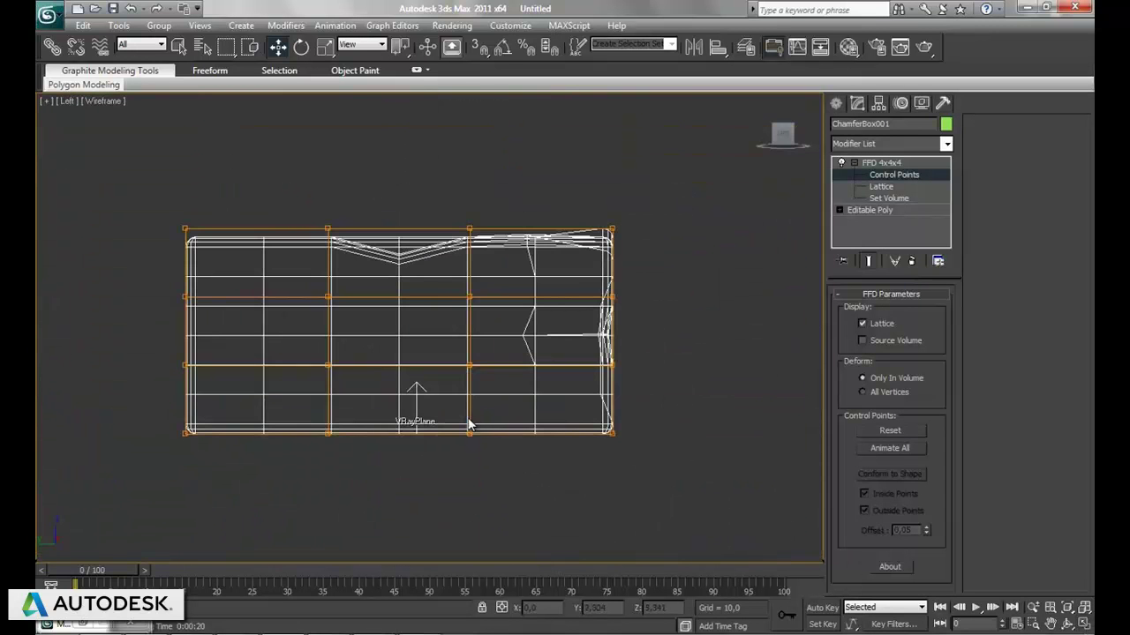
{"action": "left_click_drag", "start_coordinate": [193, 311], "coordinate": [245, 299]}
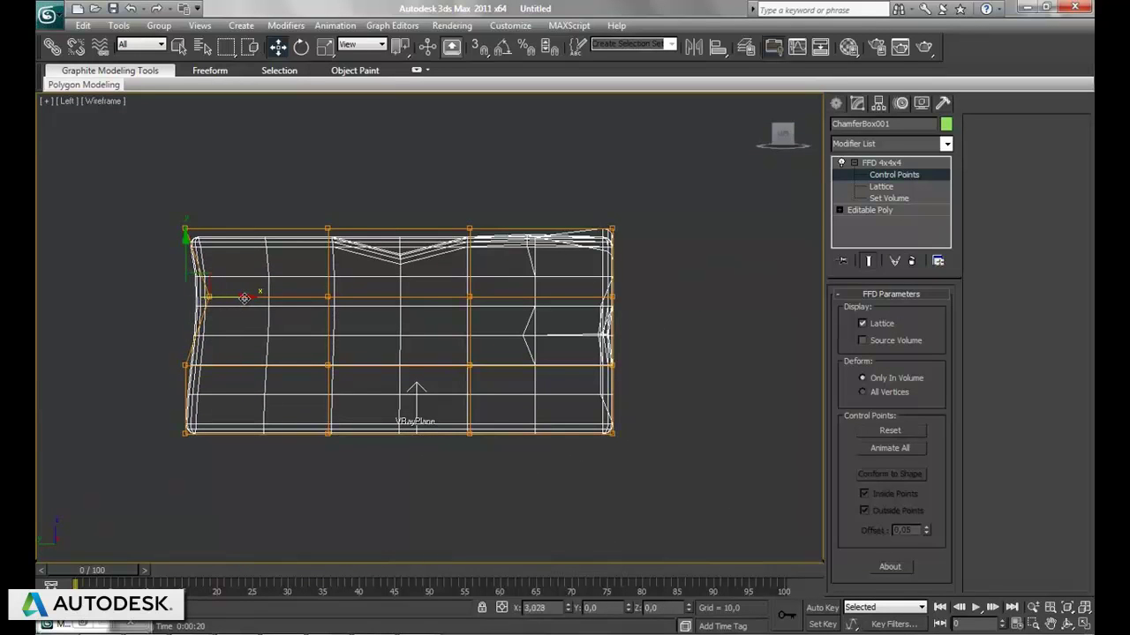
{"action": "mouse_move", "coordinate": [212, 224]}
{"action": "left_mouse_down"}
{"action": "mouse_move", "coordinate": [232, 229]}
{"action": "mouse_move", "coordinate": [212, 229]}
{"action": "left_mouse_up"}
{"action": "left_click_drag", "start_coordinate": [163, 375], "coordinate": [180, 366]}
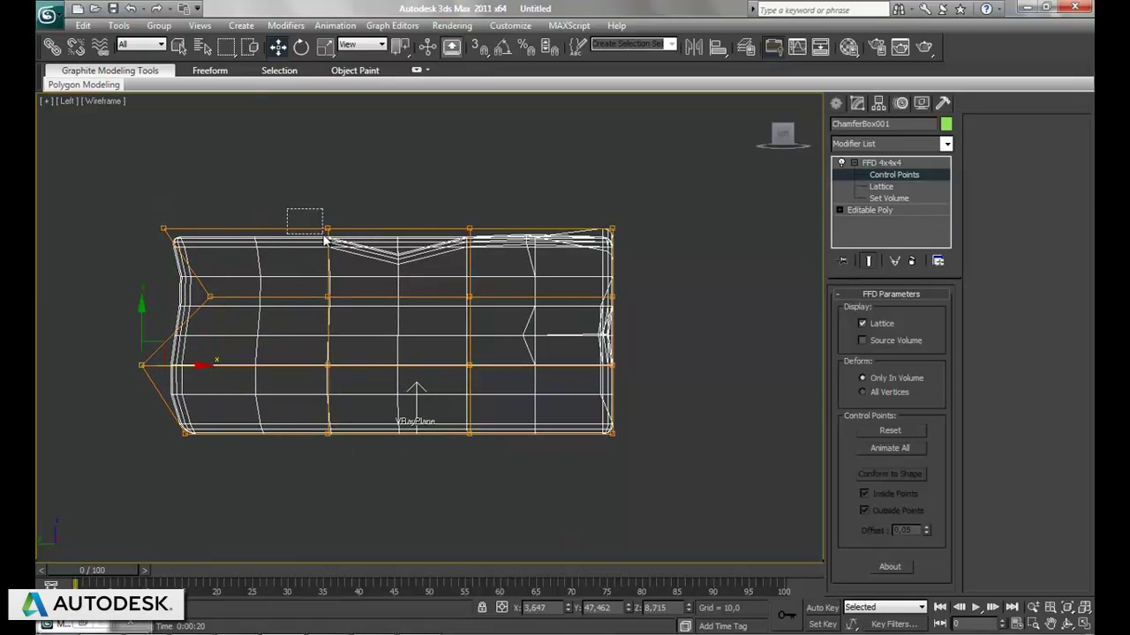
Dent and raise top control points to warp the top edge, then restore four views
{"action": "left_click_drag", "start_coordinate": [307, 221], "coordinate": [344, 254]}
{"action": "left_click_drag", "start_coordinate": [327, 184], "coordinate": [328, 200]}
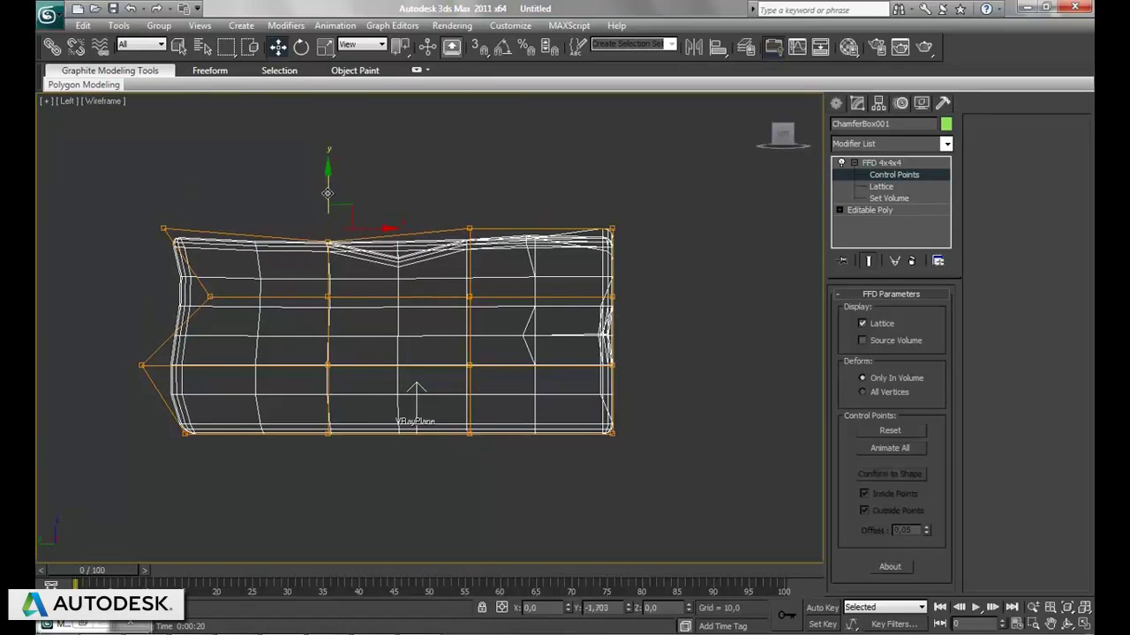
{"action": "left_click_drag", "start_coordinate": [441, 201], "coordinate": [490, 249]}
{"action": "left_click_drag", "start_coordinate": [471, 180], "coordinate": [471, 162]}
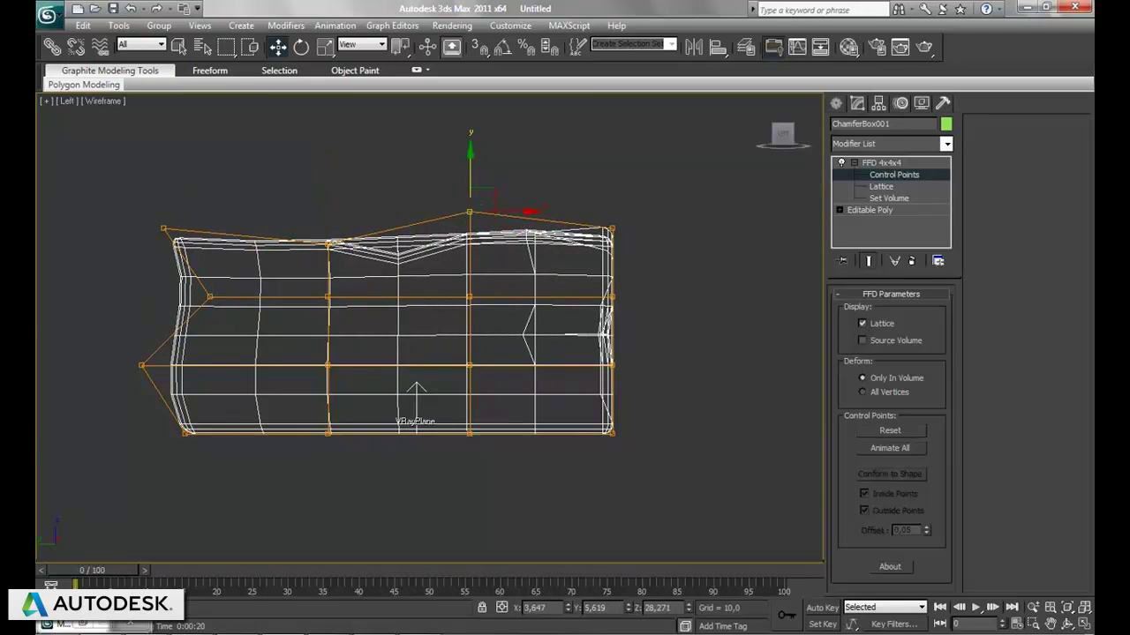
{"action": "left_click", "coordinate": [1085, 624]}
Maximize the Perspective view, orbit and zoom out on the cushion, then open and dismiss the Rendering menu
{"action": "right_click", "coordinate": [726, 472]}
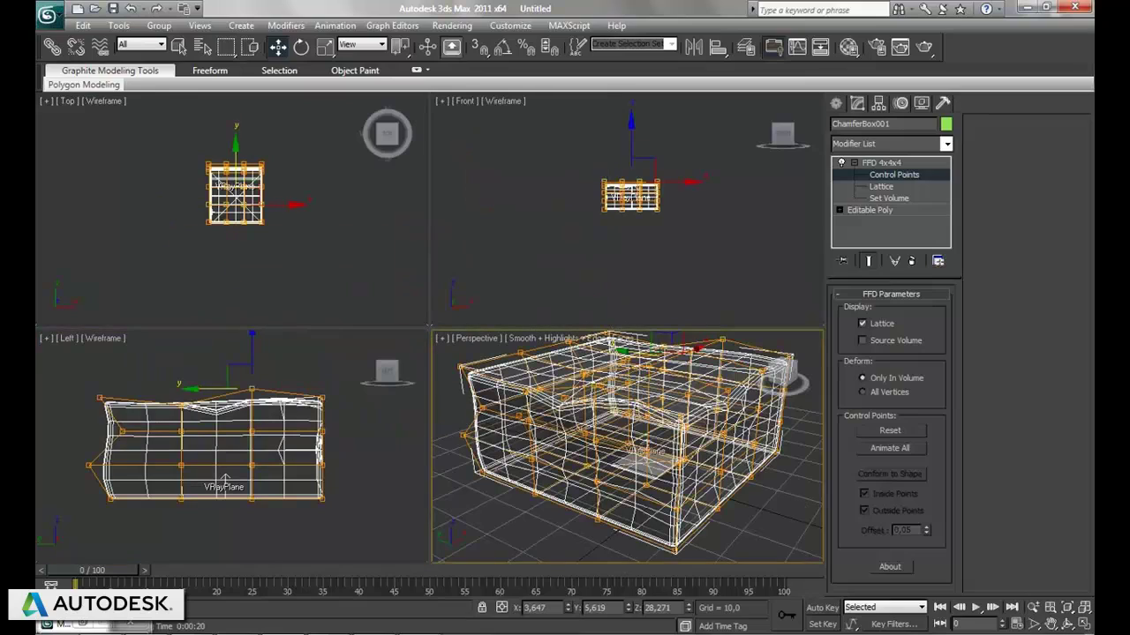
{"action": "left_click", "coordinate": [1085, 624]}
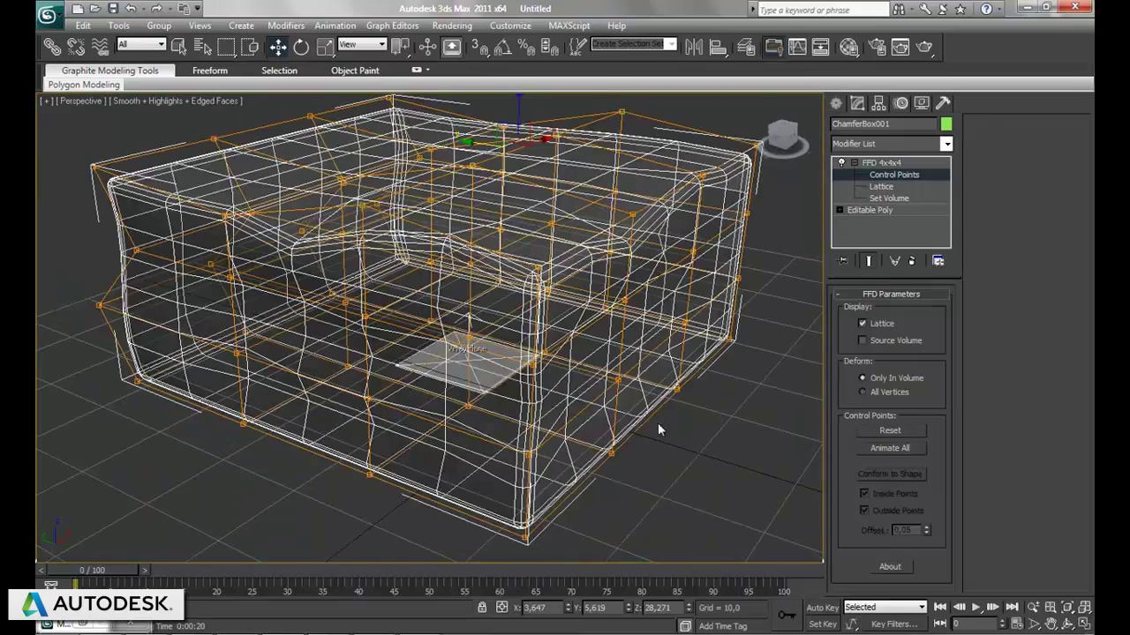
{"action": "middle_click_drag", "start_coordinate": [634, 425], "coordinate": [604, 422], "text": "alt"}
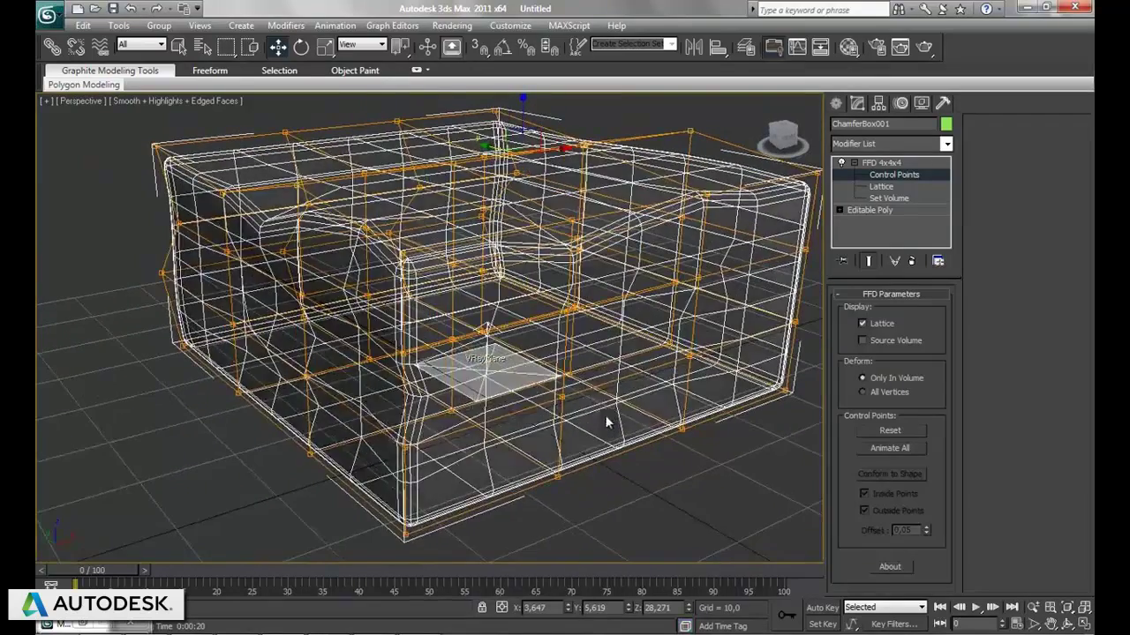
{"action": "scroll", "coordinate": [602, 423], "scroll_direction": "down", "scroll_amount": 3}
{"action": "middle_click_drag", "start_coordinate": [602, 429], "coordinate": [575, 451]}
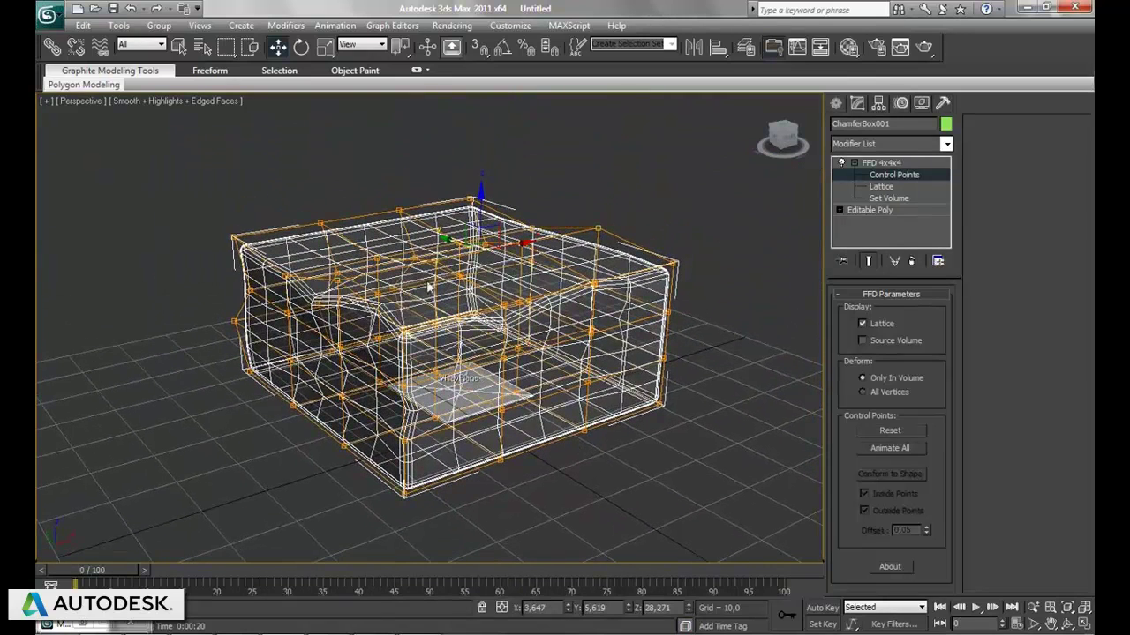
{"action": "left_click", "coordinate": [464, 25]}
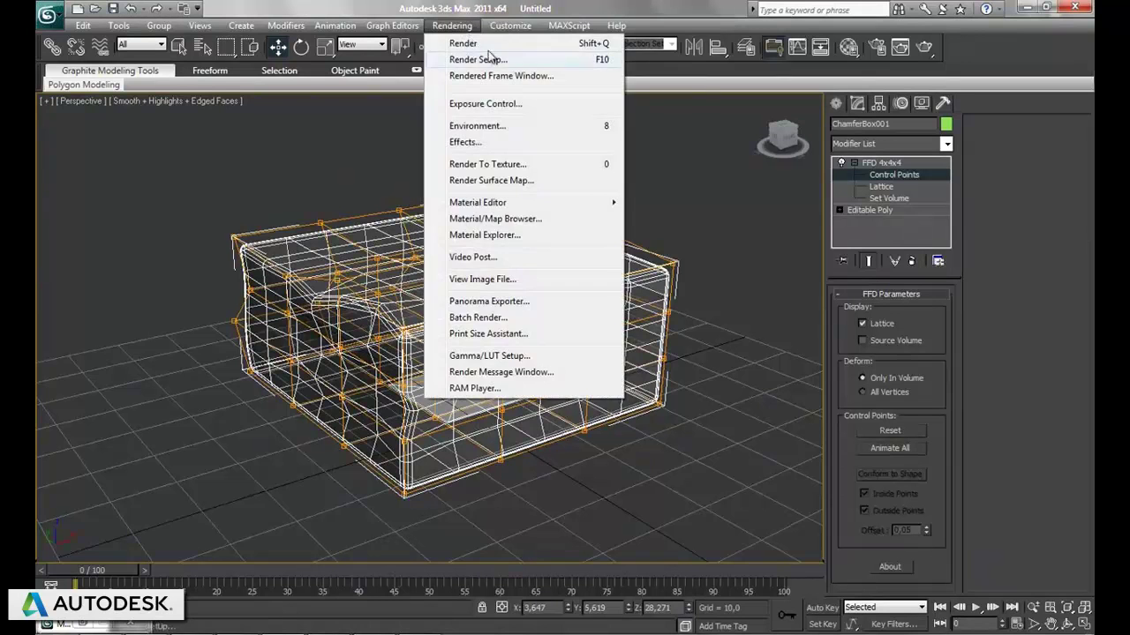
{"action": "key", "text": "Escape"}
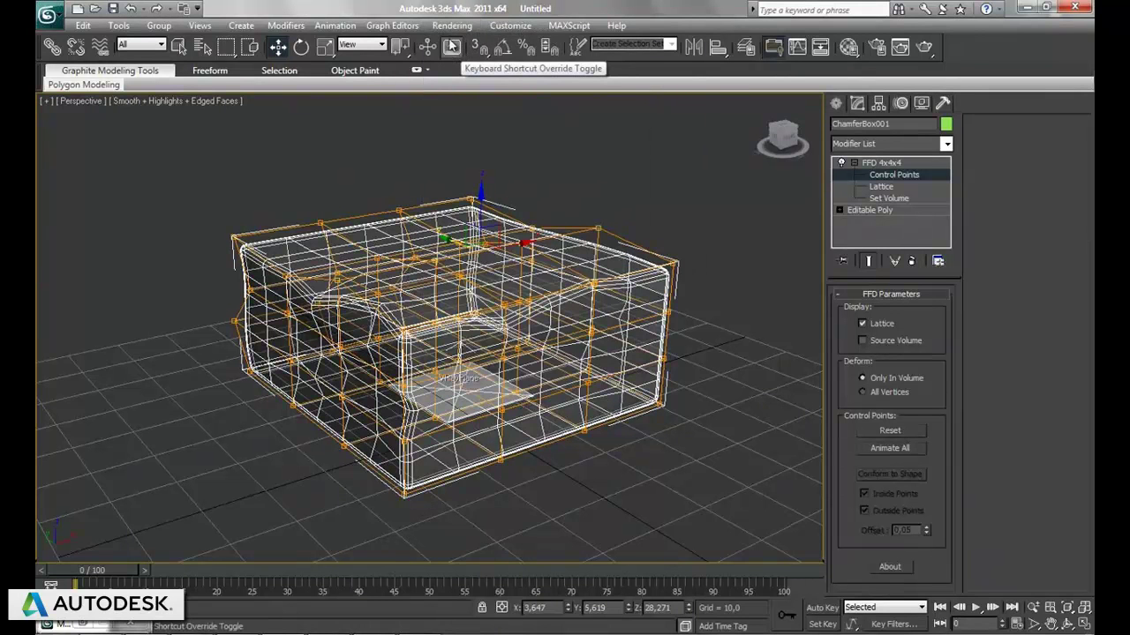
Check the Environment and Effects settings (Map #2 Waves), then bring up the Rendering menu
{"action": "key", "text": "8"}
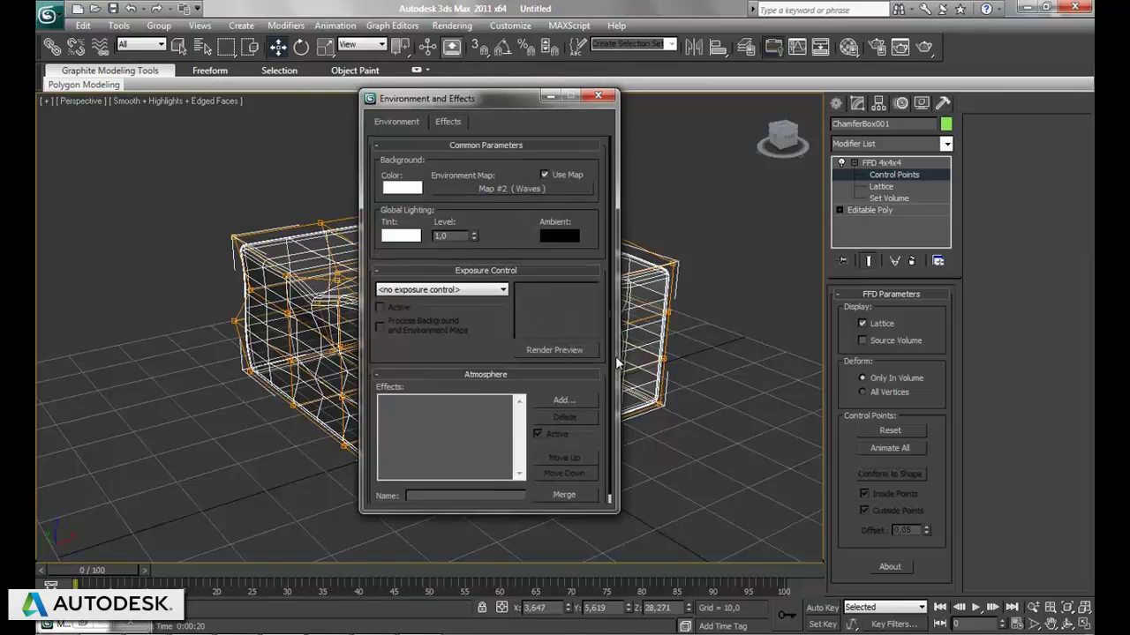
{"action": "left_click", "coordinate": [601, 96]}
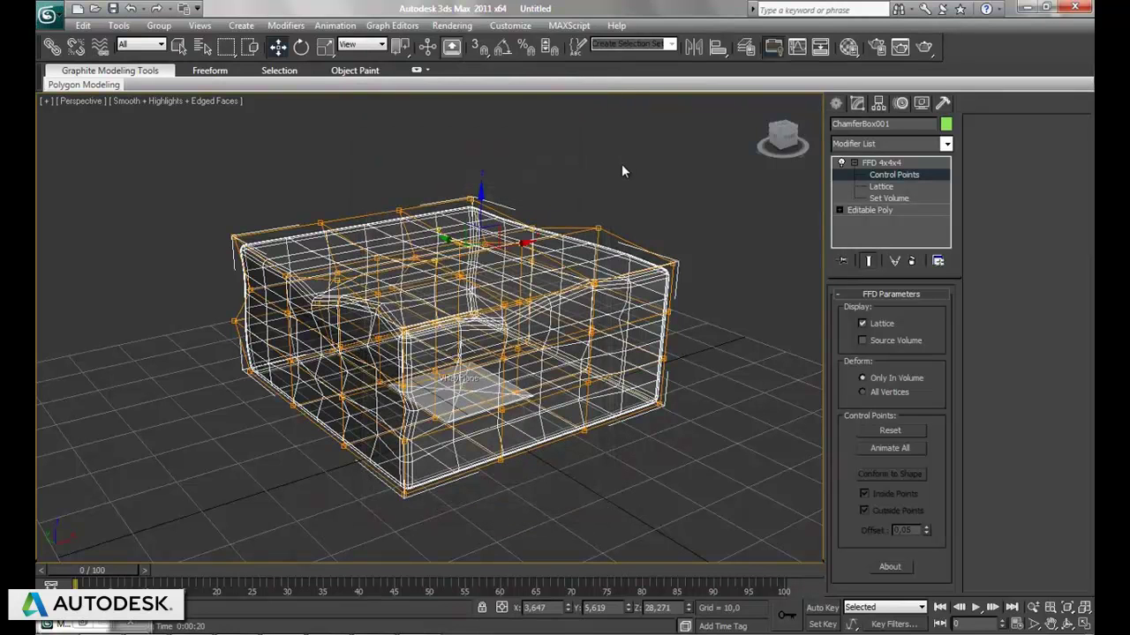
{"action": "left_click", "coordinate": [453, 26]}
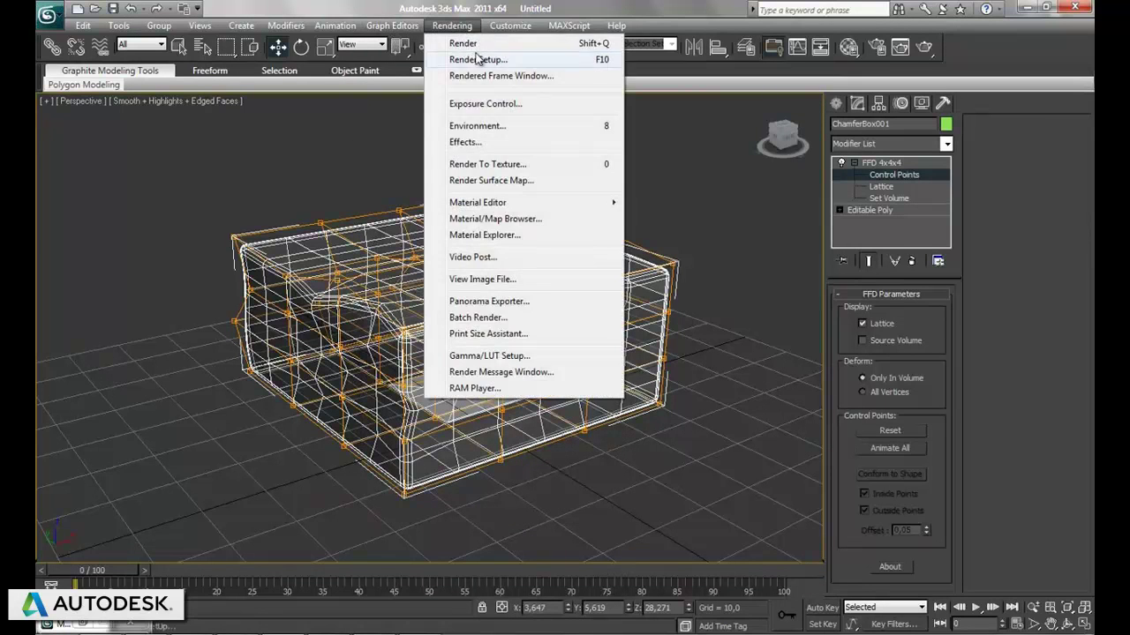
Render the deformed cushion with V-Ray, then close the V-Ray messages and frame buffer windows
{"action": "left_click", "coordinate": [477, 45]}
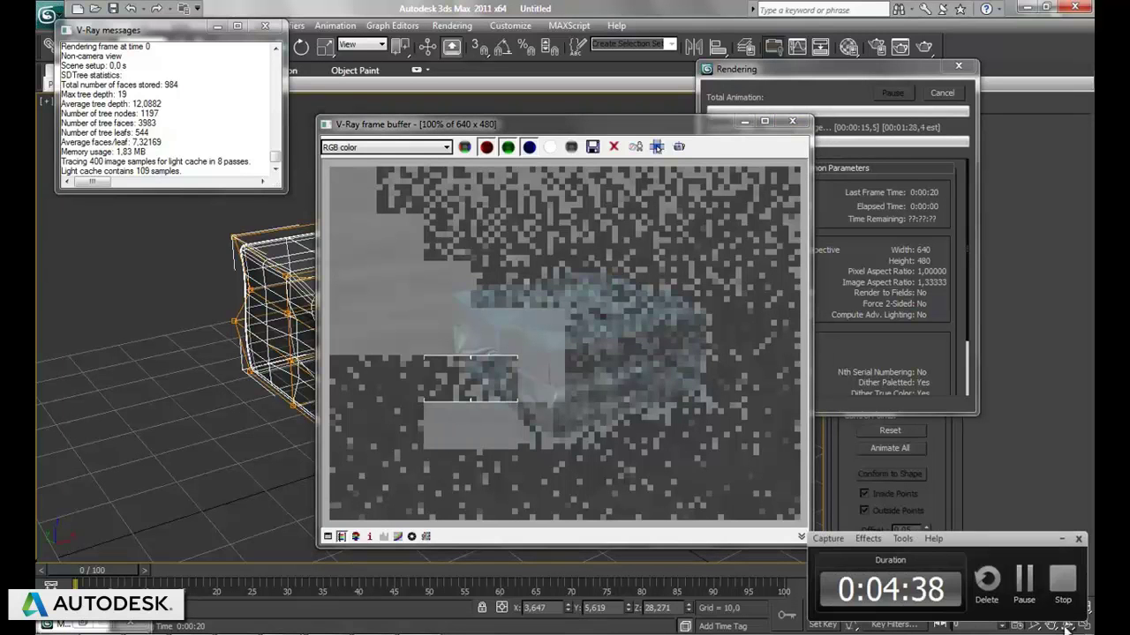
{"action": "left_click", "coordinate": [1024, 580]}
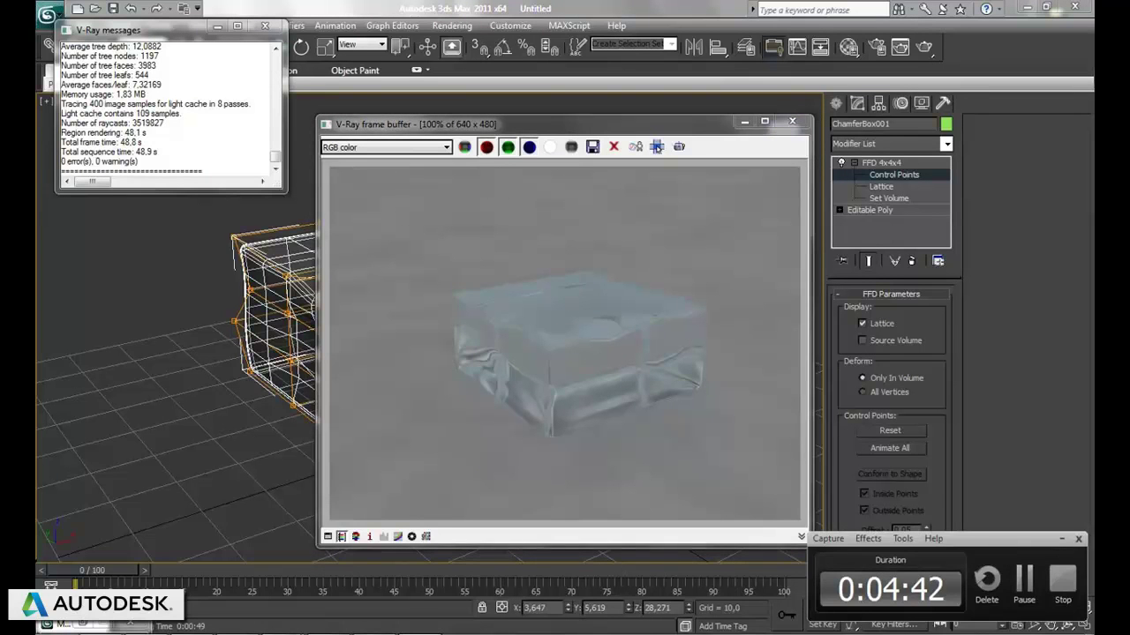
{"action": "left_click", "coordinate": [265, 26]}
{"action": "left_click", "coordinate": [792, 121]}
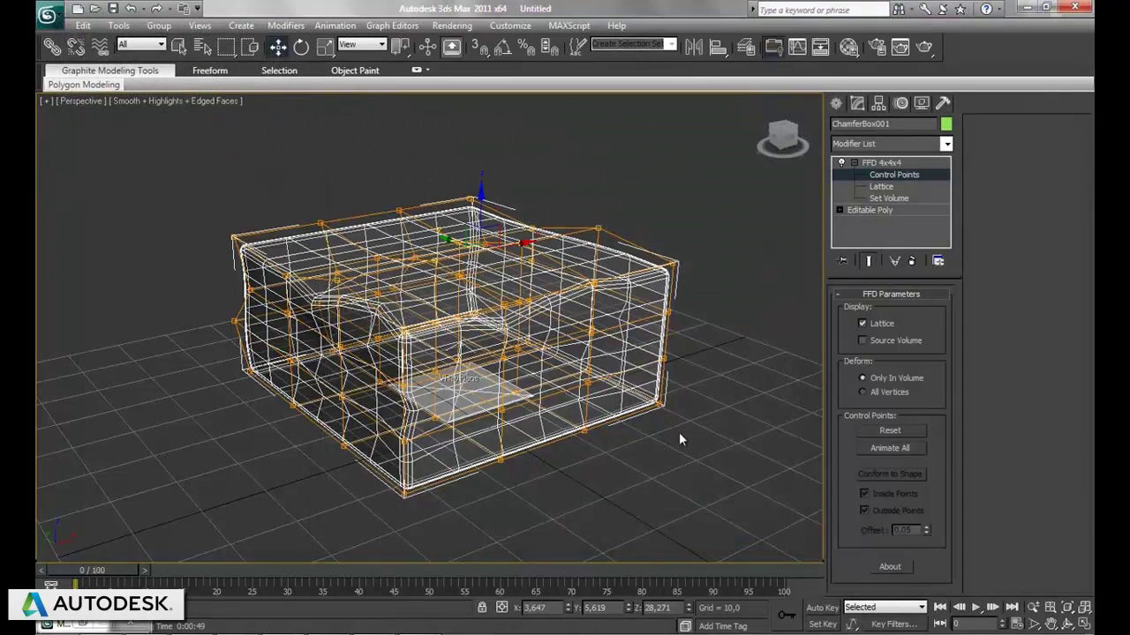
Exit the FFD control-point level, reselect the cushion and pan to make room beside it
{"action": "left_click", "coordinate": [882, 163]}
{"action": "left_click", "coordinate": [853, 164]}
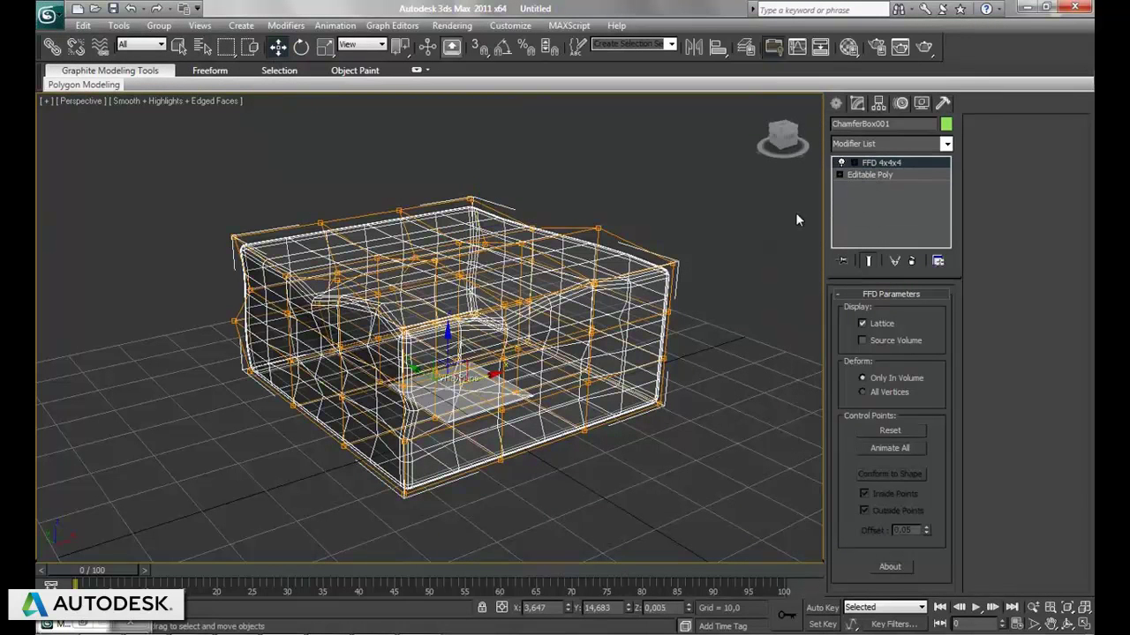
{"action": "left_click", "coordinate": [705, 397]}
{"action": "left_click", "coordinate": [481, 285]}
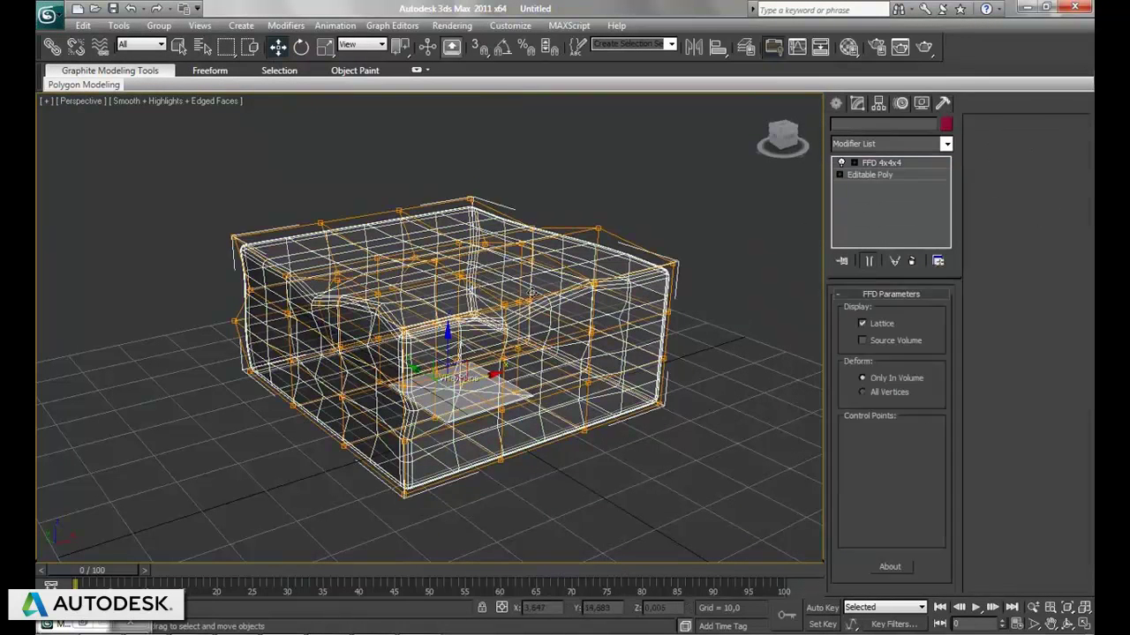
{"action": "middle_click_drag", "start_coordinate": [646, 356], "coordinate": [522, 390]}
Clone the cushion as ChamferBox002, rotate it about its vertical axis and place it beside the original
{"action": "mouse_move", "coordinate": [367, 412]}
{"action": "left_mouse_down", "text": "shift"}
{"action": "mouse_move", "coordinate": [642, 357]}
{"action": "mouse_move", "coordinate": [606, 380]}
{"action": "left_mouse_up", "text": "shift"}
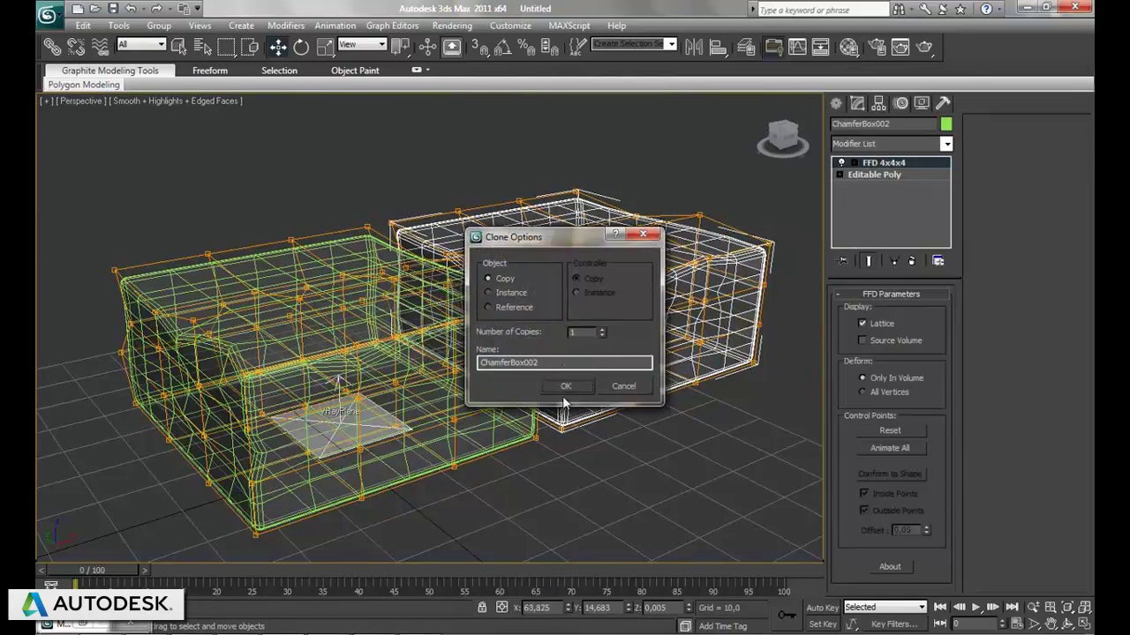
{"action": "left_click", "coordinate": [560, 386]}
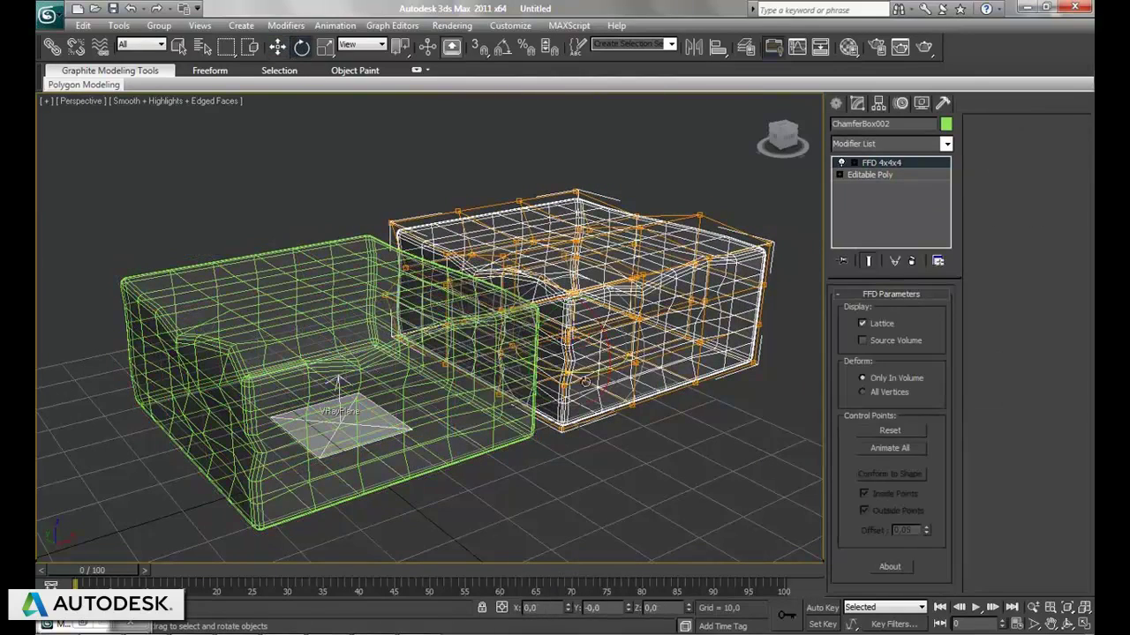
{"action": "left_click_drag", "start_coordinate": [578, 375], "coordinate": [609, 346]}
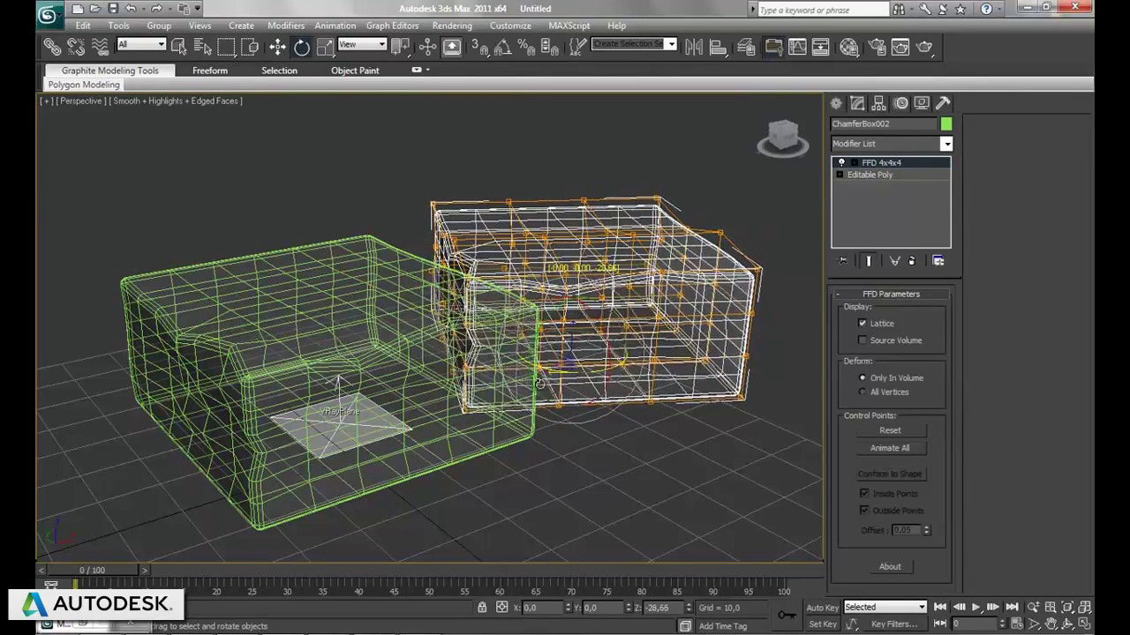
{"action": "key", "text": "w"}
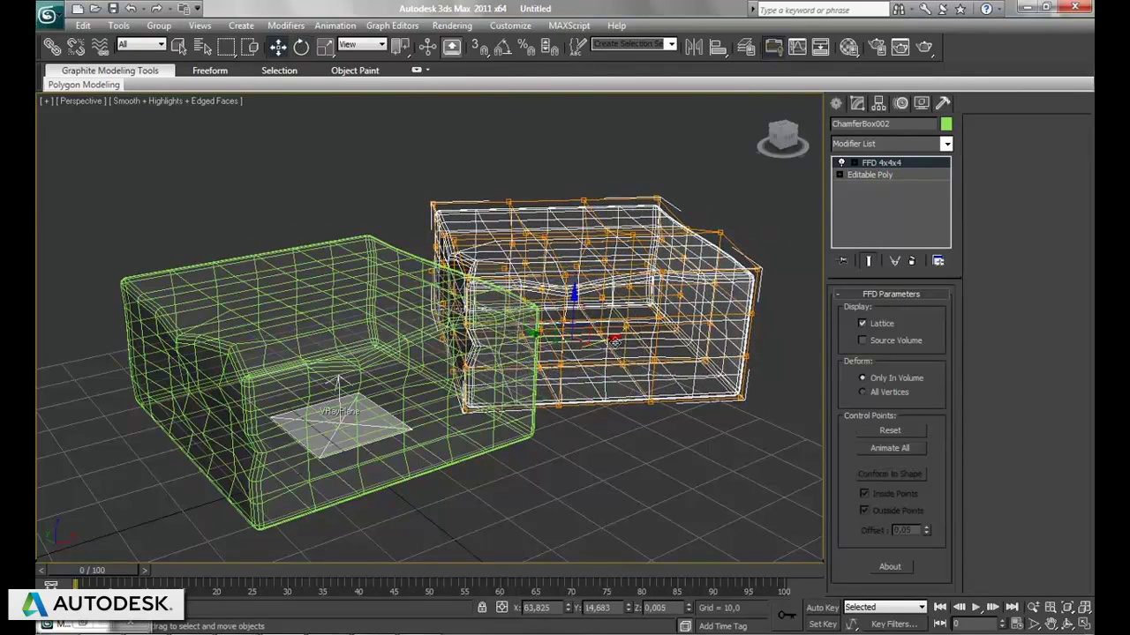
{"action": "left_click_drag", "start_coordinate": [614, 340], "coordinate": [632, 330]}
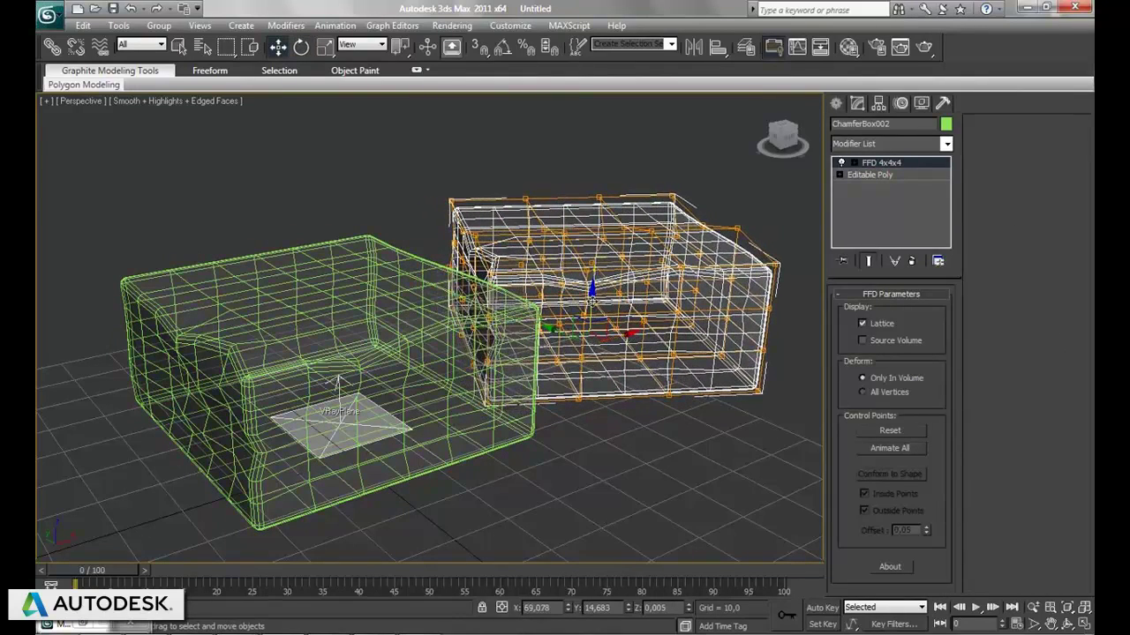
Clone a third cushion, ChamferBox003, upward and slide it over the pair
{"action": "left_click_drag", "start_coordinate": [592, 284], "coordinate": [600, 158], "text": "shift"}
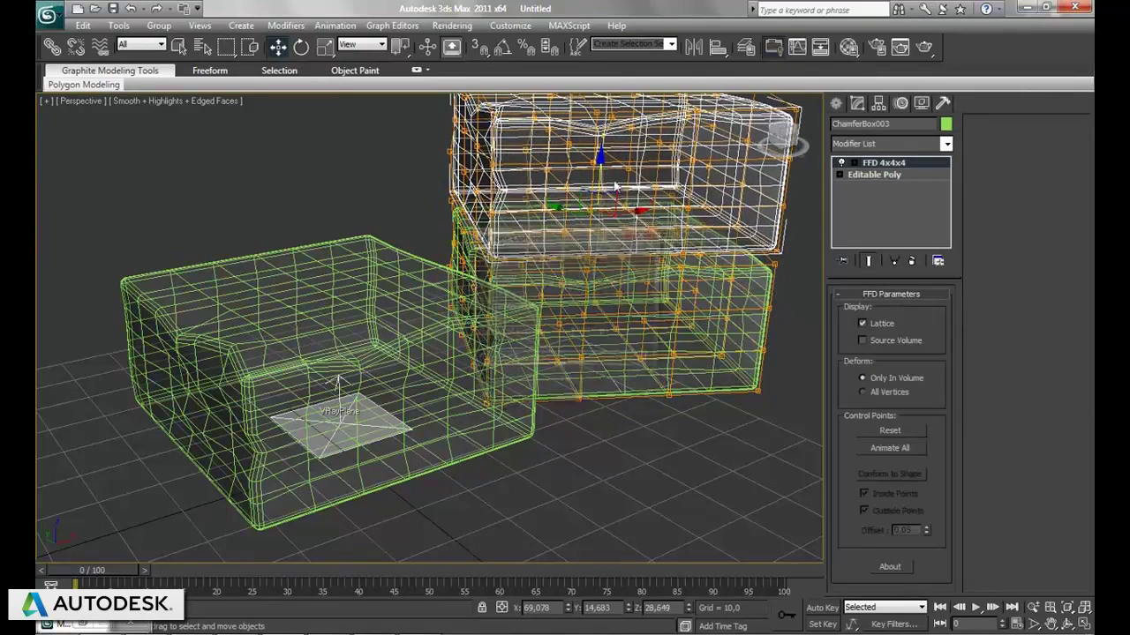
{"action": "left_click", "coordinate": [565, 388]}
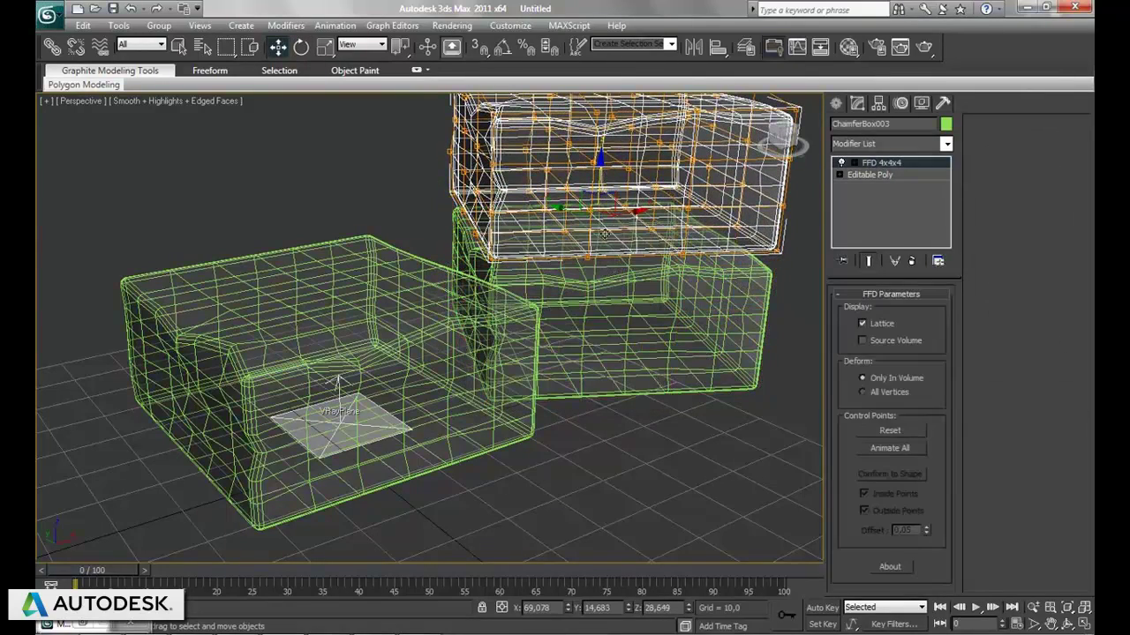
{"action": "left_click_drag", "start_coordinate": [634, 210], "coordinate": [500, 264]}
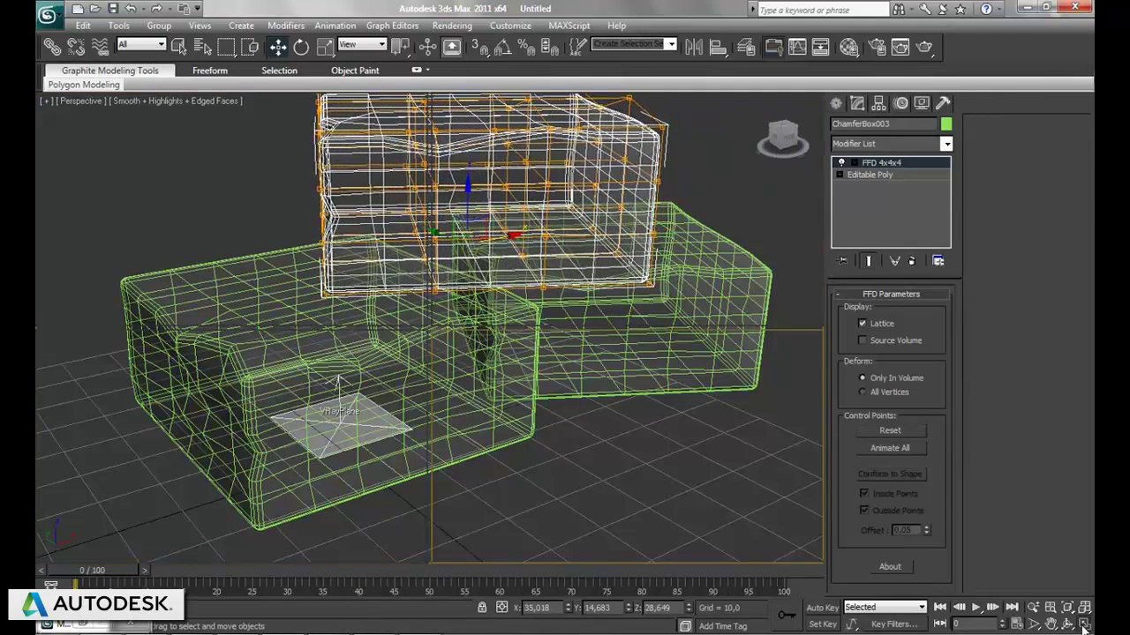
In the maximized Front view, lower the top cushion to rest on the two below
{"action": "left_click", "coordinate": [1084, 624]}
{"action": "right_click", "coordinate": [795, 282]}
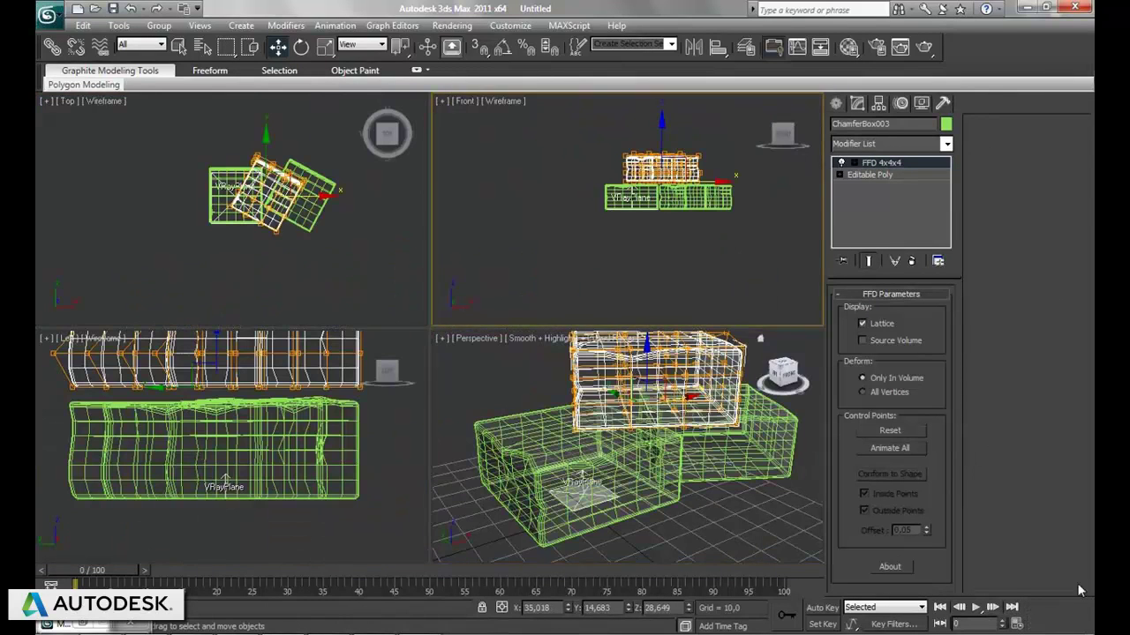
{"action": "left_click", "coordinate": [1084, 624]}
{"action": "scroll", "coordinate": [552, 363], "scroll_direction": "up", "scroll_amount": 3}
{"action": "scroll", "coordinate": [546, 376], "scroll_direction": "up", "scroll_amount": 3}
{"action": "middle_click_drag", "start_coordinate": [571, 367], "coordinate": [499, 381]}
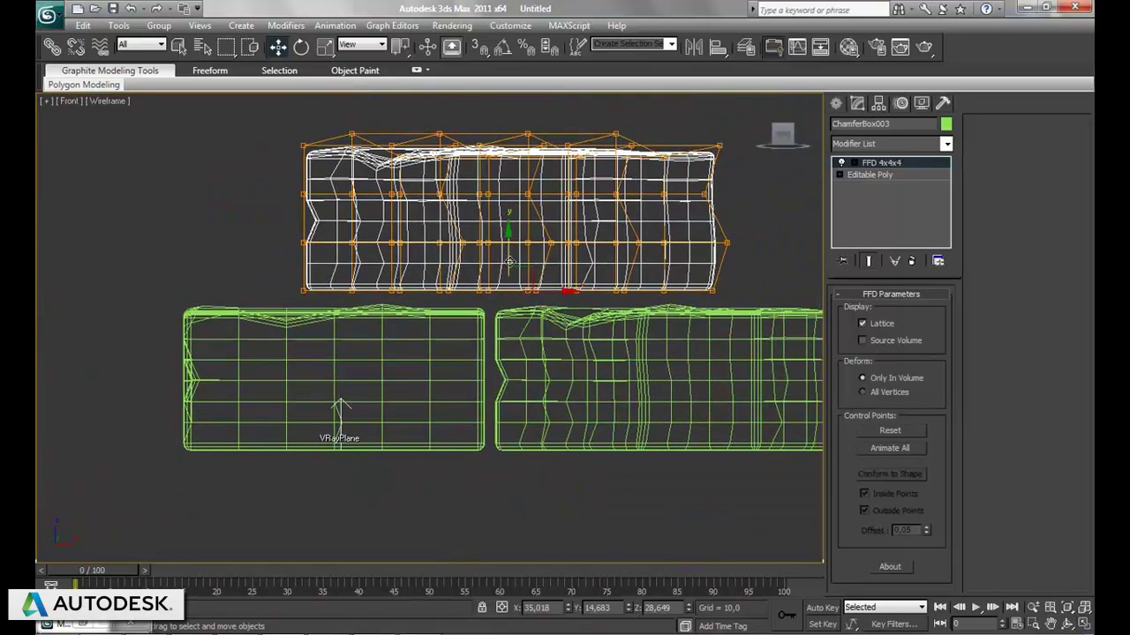
{"action": "left_click_drag", "start_coordinate": [510, 248], "coordinate": [505, 260]}
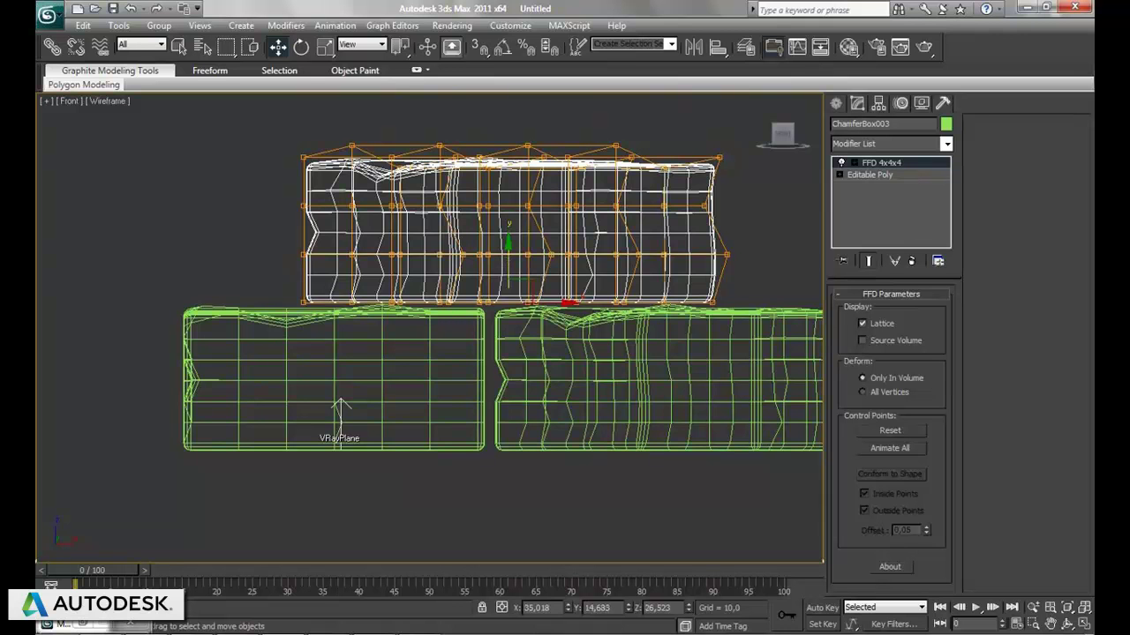
Select ChamferBox001 in Perspective and Shift-drag a copy off to its left
{"action": "left_click", "coordinate": [1085, 625]}
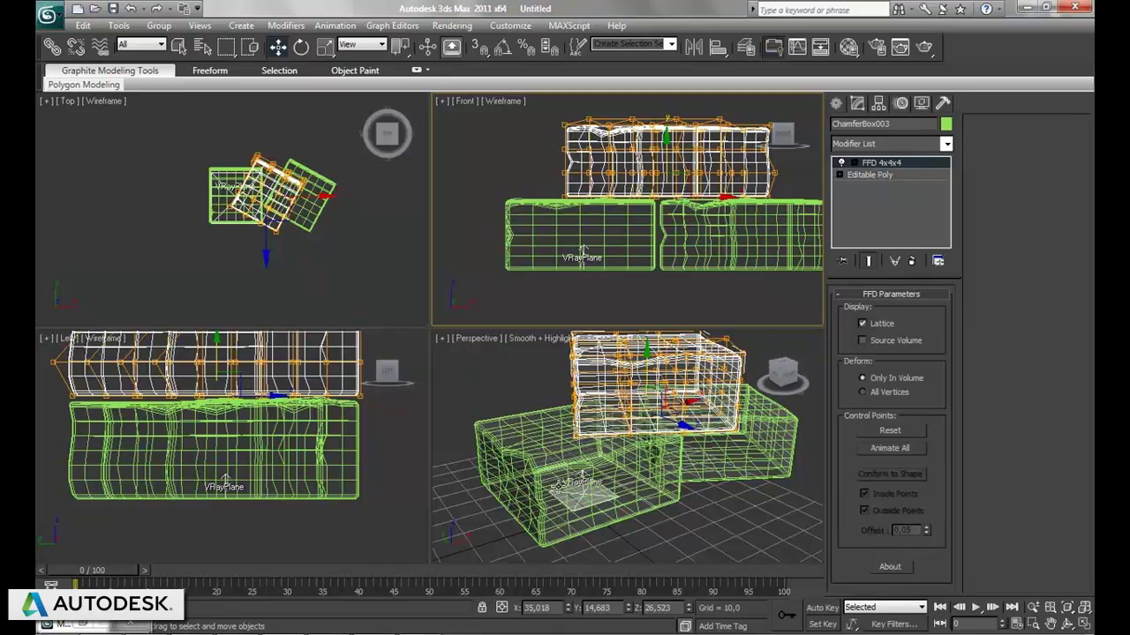
{"action": "left_click", "coordinate": [547, 459]}
{"action": "left_click", "coordinate": [1085, 625]}
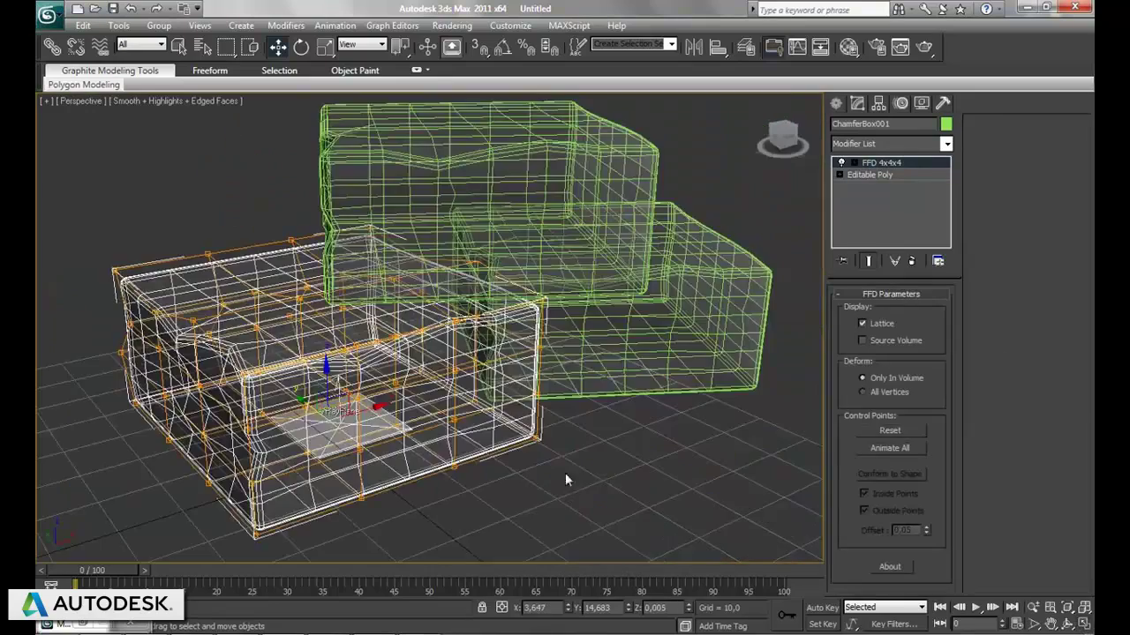
{"action": "middle_click_drag", "start_coordinate": [459, 452], "coordinate": [565, 442], "text": "alt"}
{"action": "left_click_drag", "start_coordinate": [556, 353], "coordinate": [268, 450], "text": "shift"}
Create ChamferBox004, then tilt it about 28° in the Front view and move it up and right
{"action": "left_click", "coordinate": [569, 383]}
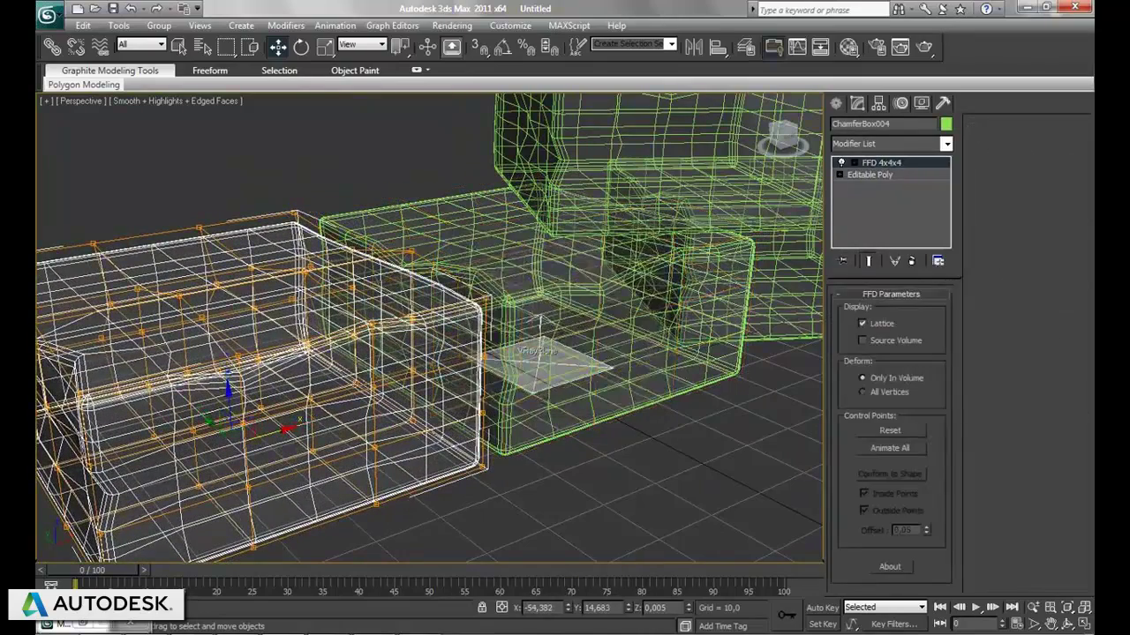
{"action": "left_click", "coordinate": [1084, 623]}
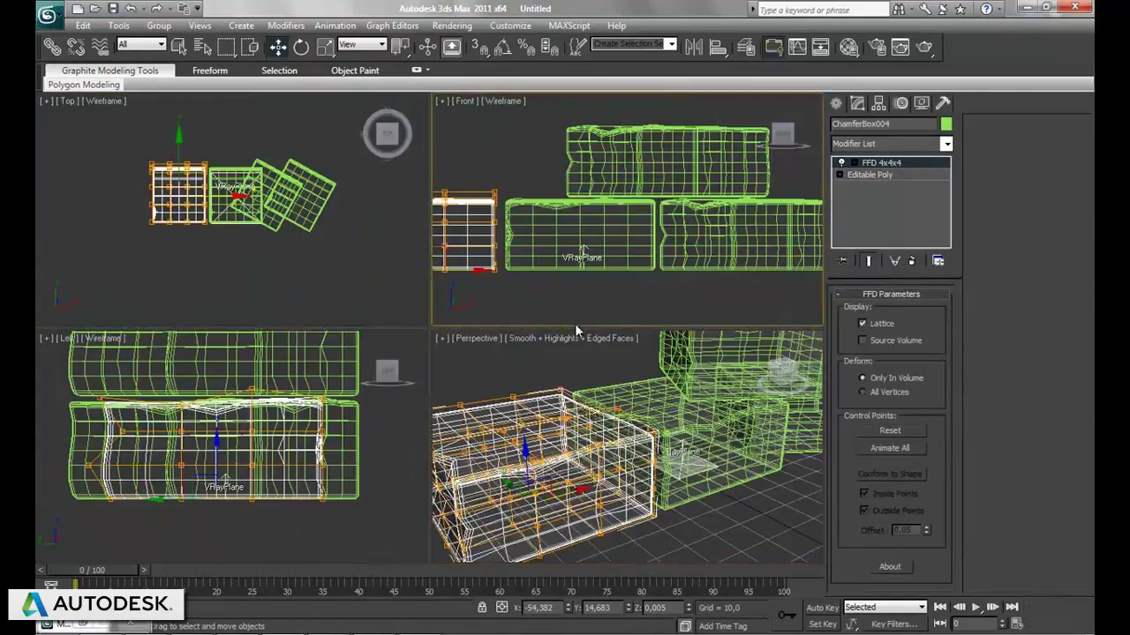
{"action": "left_click", "coordinate": [1084, 623]}
{"action": "middle_click_drag", "start_coordinate": [393, 435], "coordinate": [653, 446]}
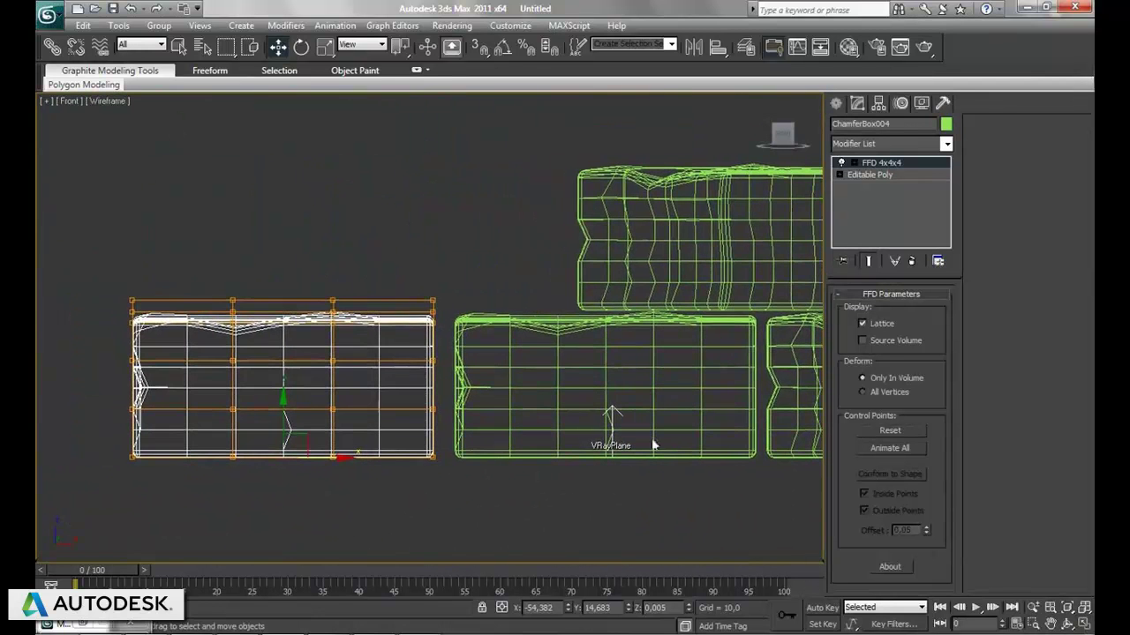
{"action": "left_click", "coordinate": [300, 47]}
{"action": "left_click_drag", "start_coordinate": [352, 467], "coordinate": [361, 428]}
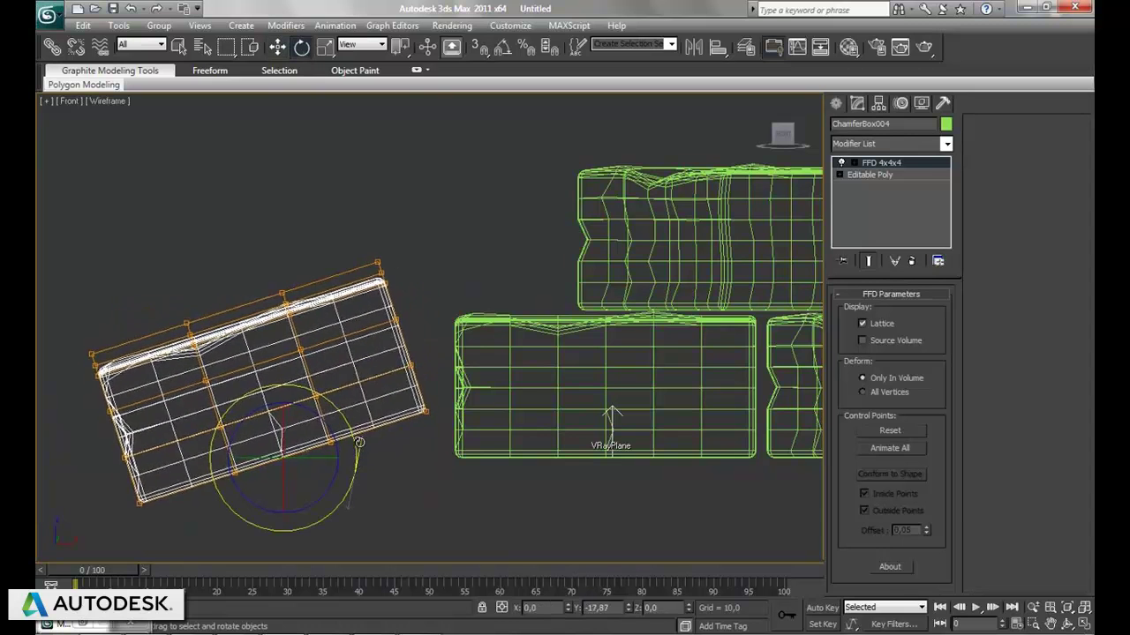
{"action": "key", "text": "w"}
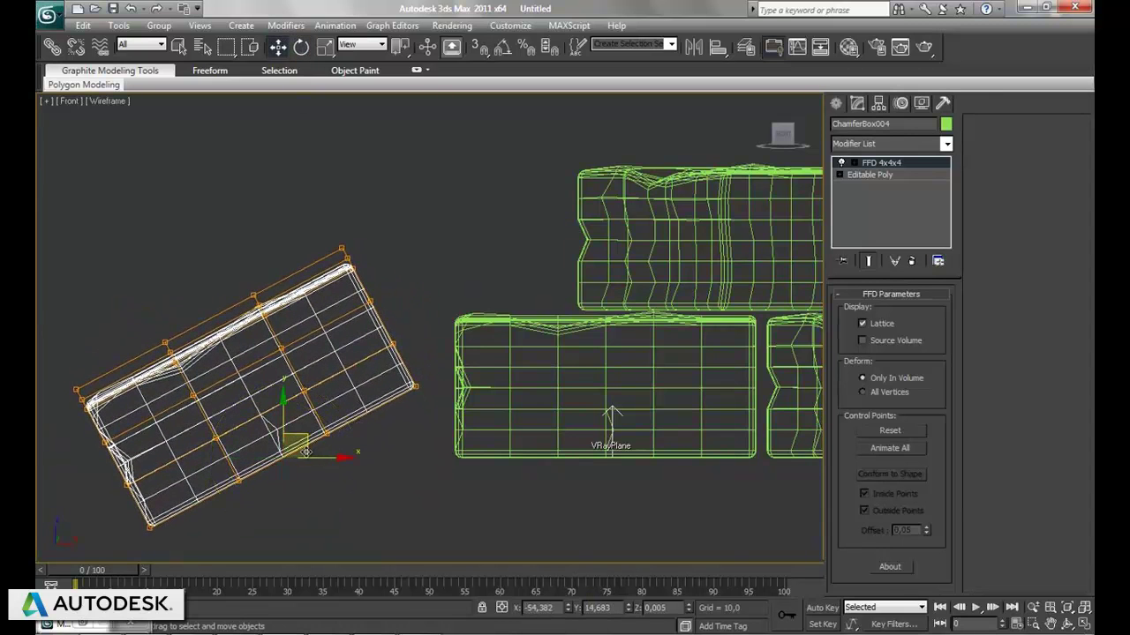
{"action": "left_click_drag", "start_coordinate": [308, 444], "coordinate": [415, 333]}
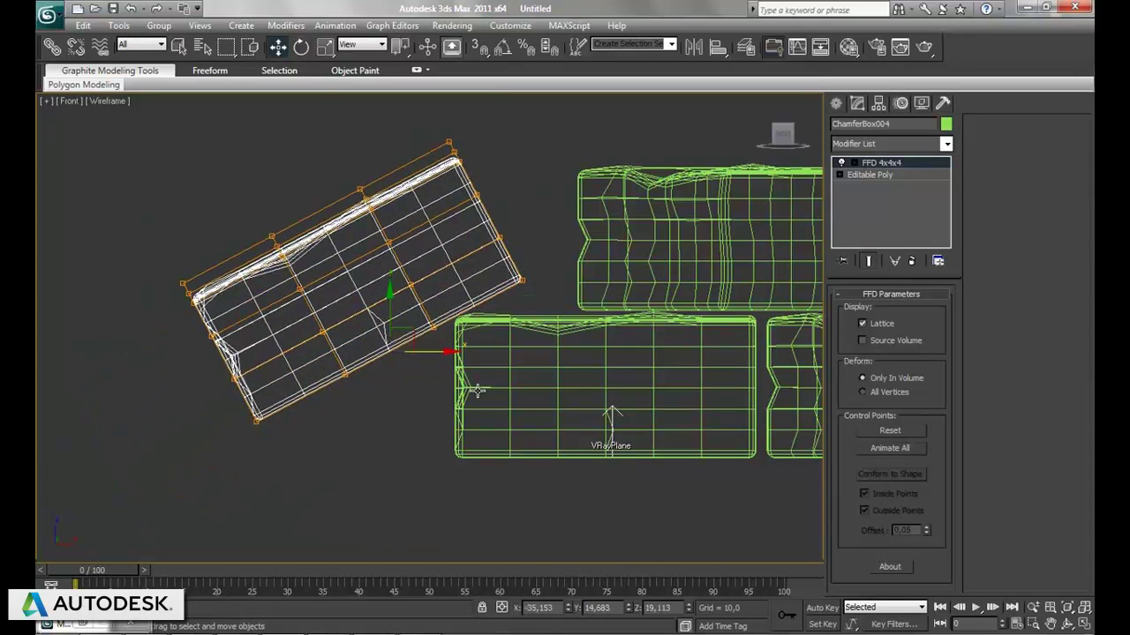
Tilt ChamferBox004 to about 50° and nudge it against the side of the original cushion
{"action": "left_click", "coordinate": [300, 46]}
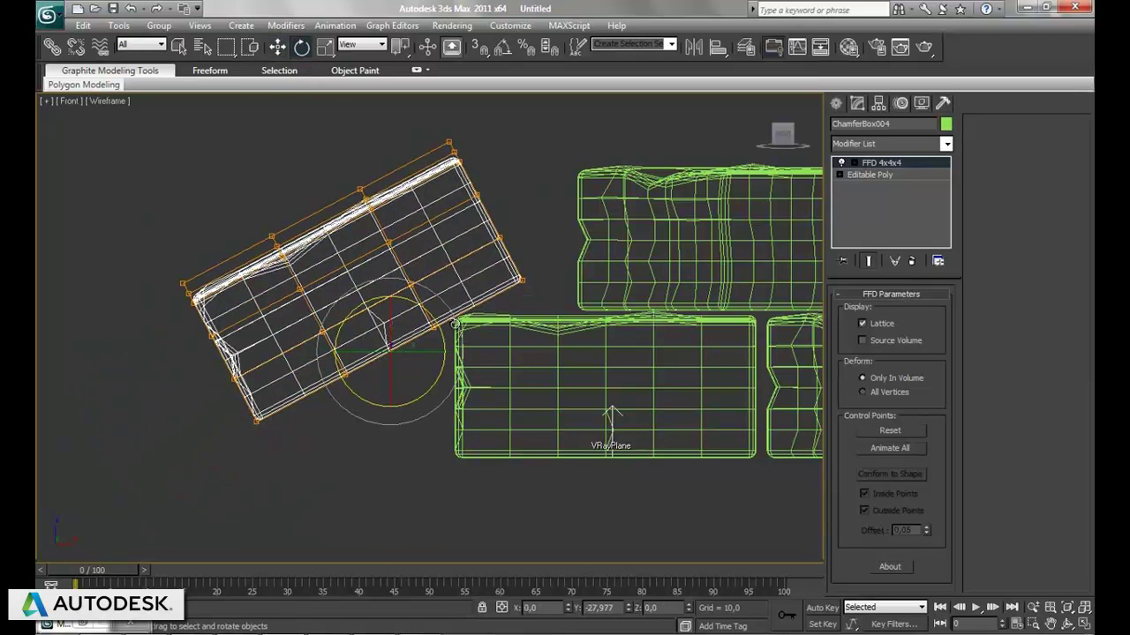
{"action": "left_click_drag", "start_coordinate": [455, 323], "coordinate": [452, 320]}
{"action": "key", "text": "w"}
{"action": "left_click", "coordinate": [426, 355]}
{"action": "left_click", "coordinate": [380, 353]}
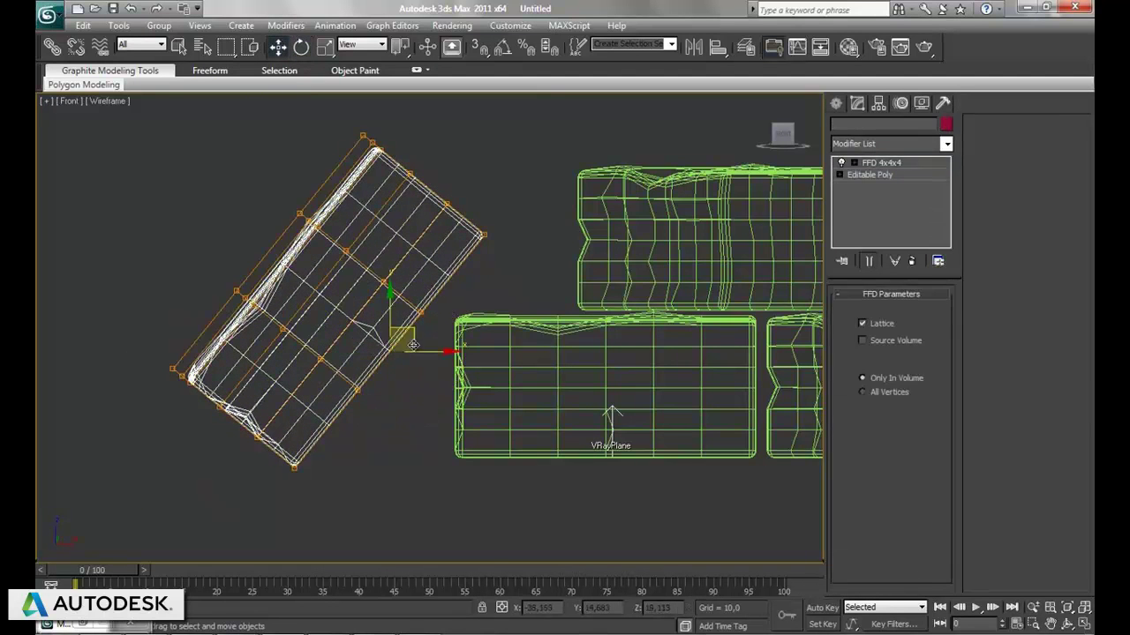
{"action": "left_click_drag", "start_coordinate": [423, 353], "coordinate": [458, 352]}
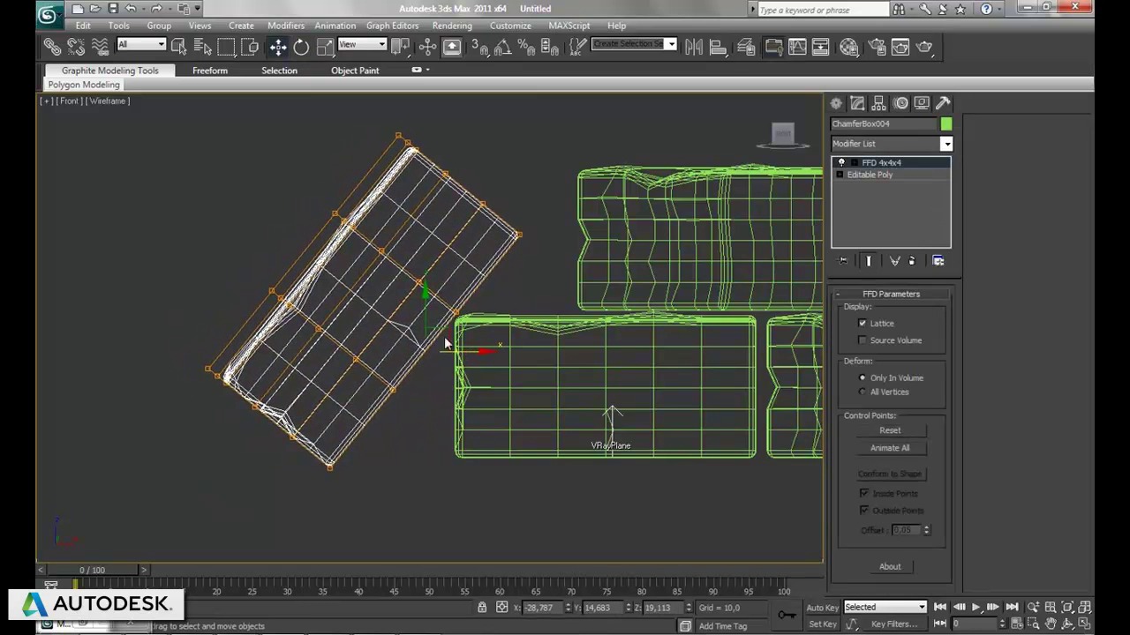
{"action": "left_click_drag", "start_coordinate": [424, 304], "coordinate": [426, 309]}
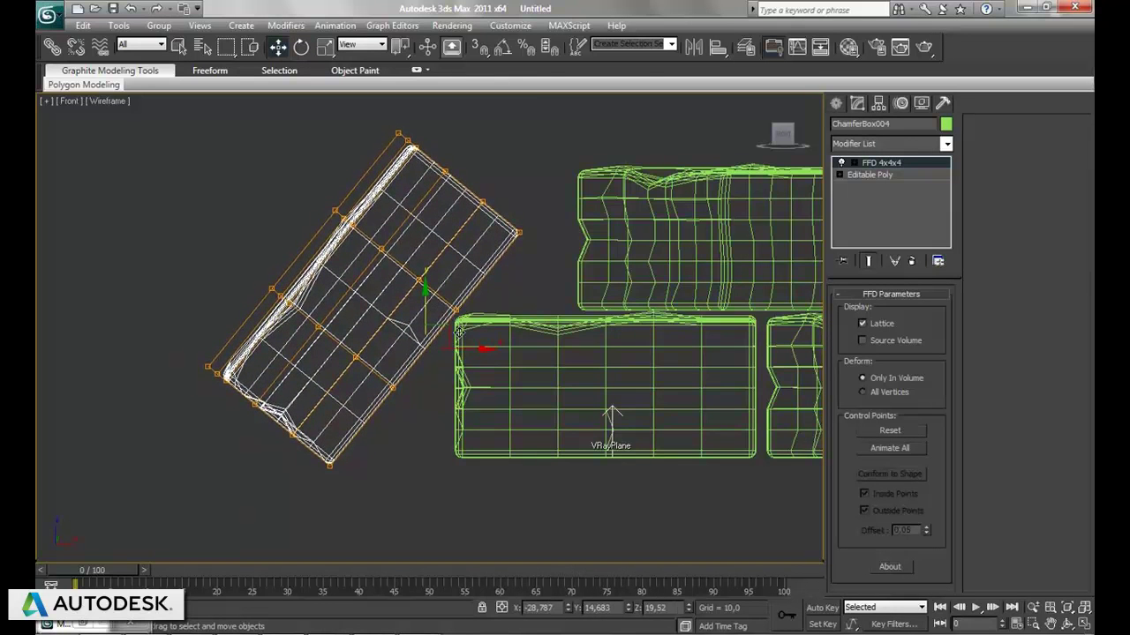
{"action": "left_click_drag", "start_coordinate": [470, 351], "coordinate": [476, 350]}
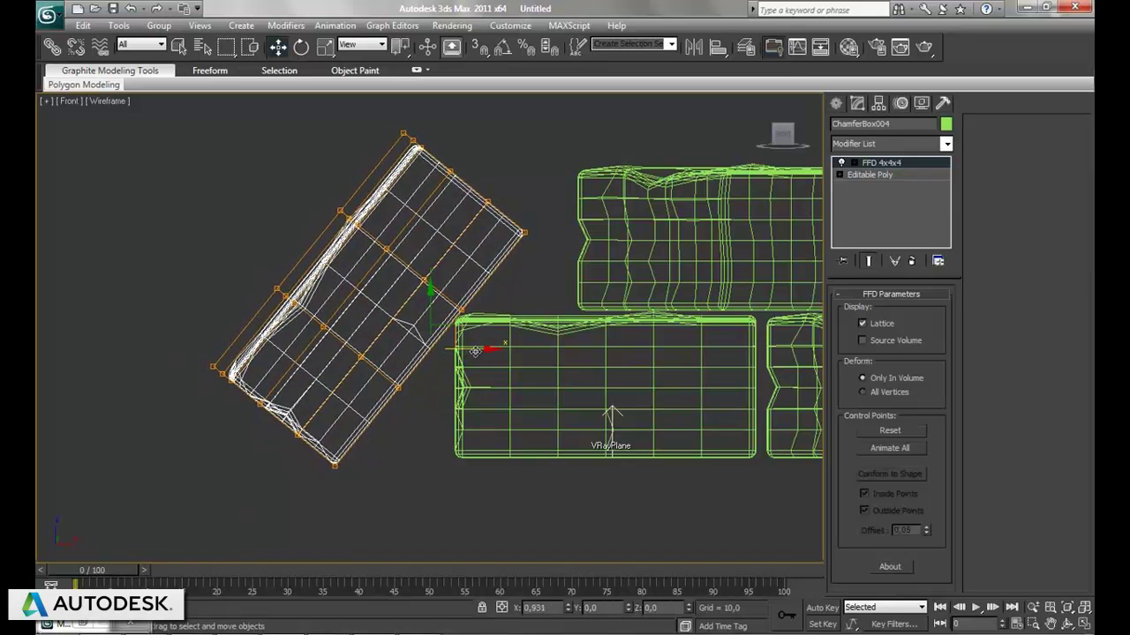
{"action": "left_click", "coordinate": [1084, 624]}
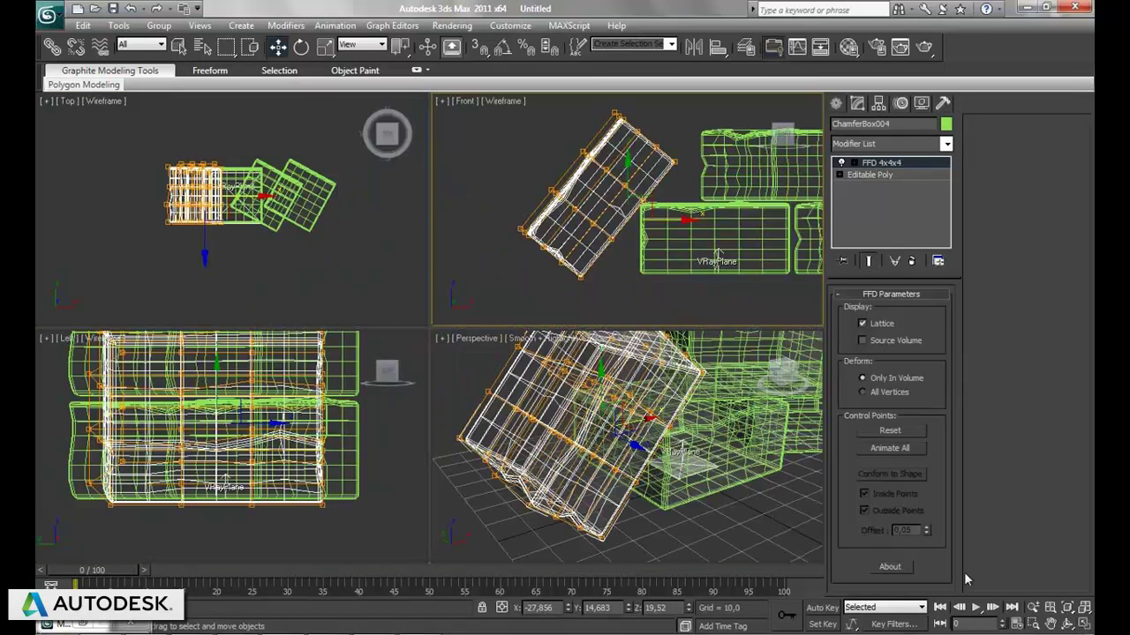
Maximize the Perspective view and zoom out and orbit to frame all four cushions, then open the Rendering menu
{"action": "left_click", "coordinate": [1084, 624]}
{"action": "left_click", "coordinate": [1033, 607]}
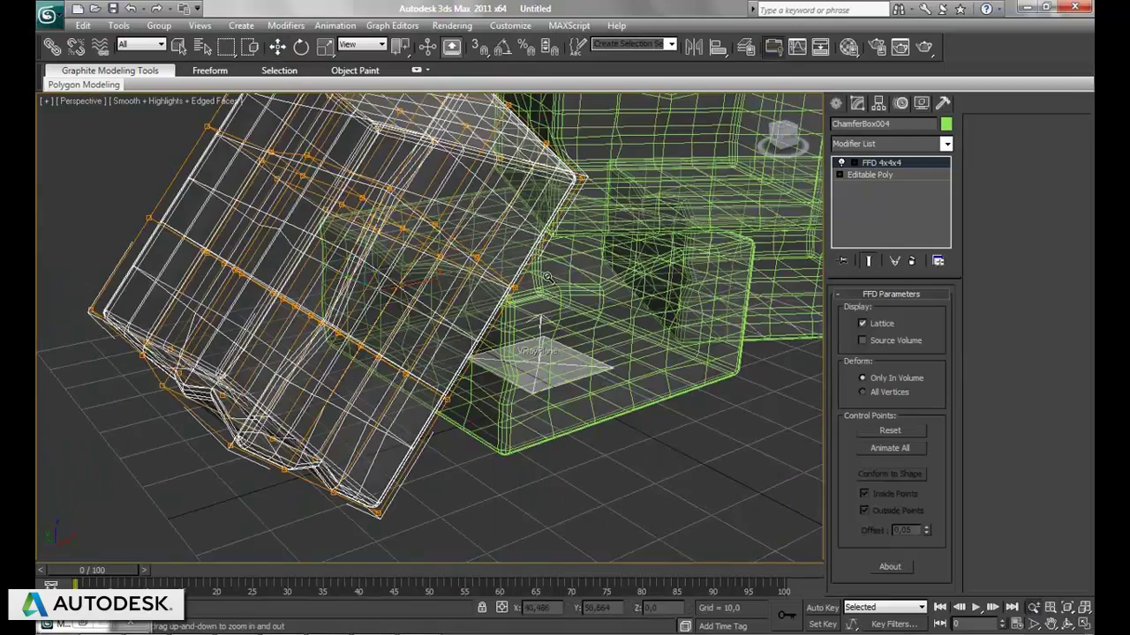
{"action": "left_click_drag", "start_coordinate": [547, 278], "coordinate": [626, 381]}
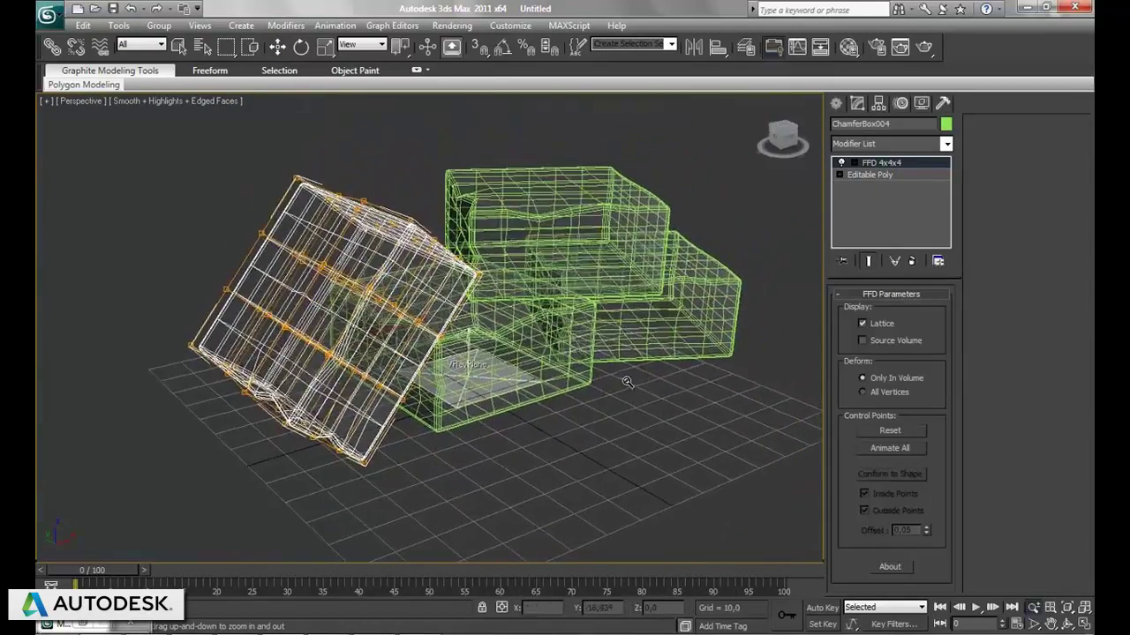
{"action": "middle_click_drag", "start_coordinate": [626, 381], "coordinate": [599, 378], "text": "alt"}
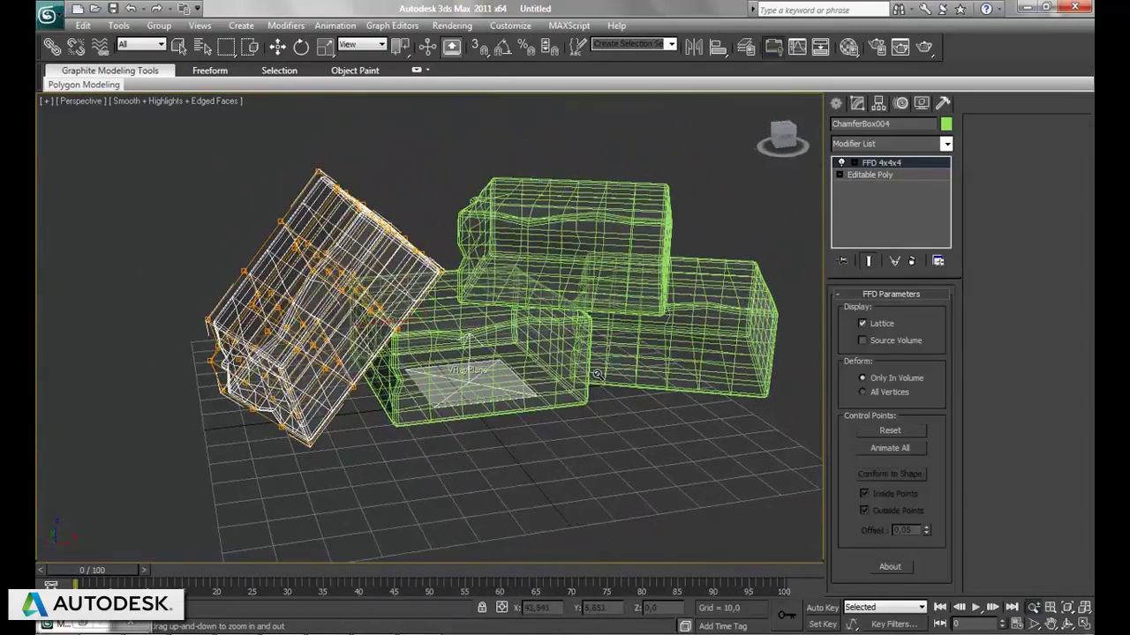
{"action": "left_click", "coordinate": [452, 24]}
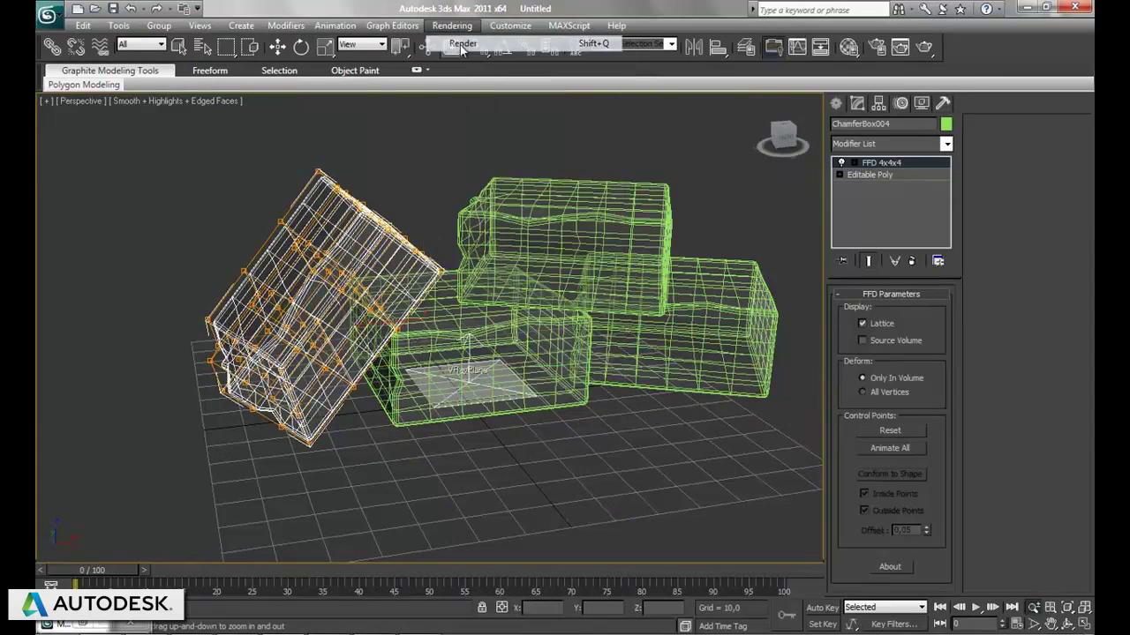
Render the four-cushion pile with V-Ray
{"action": "left_click", "coordinate": [463, 44]}
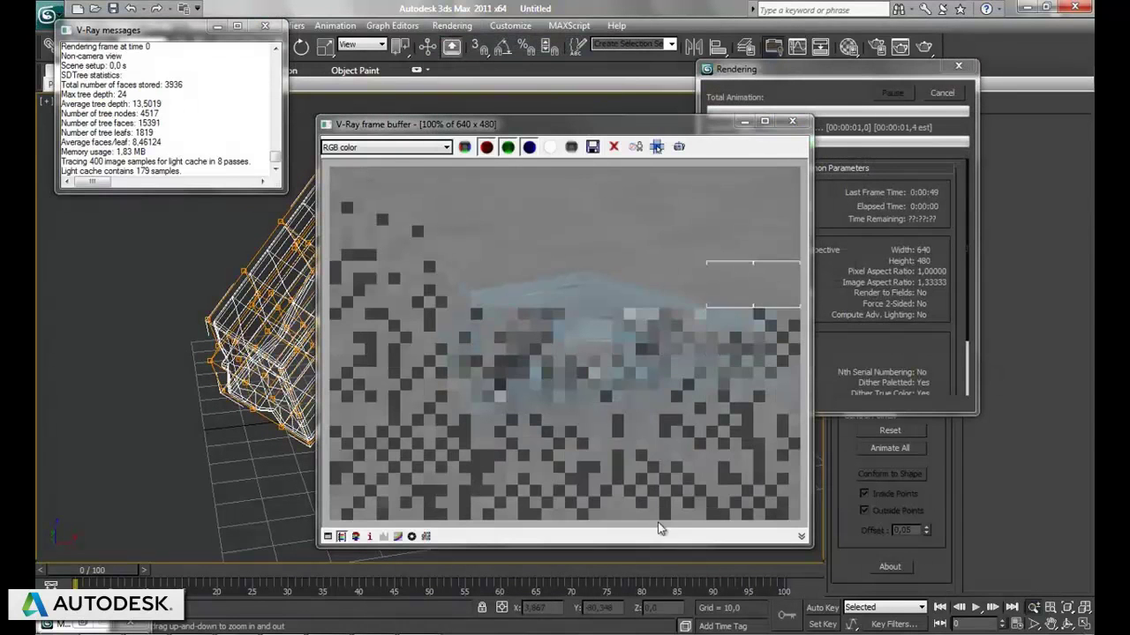